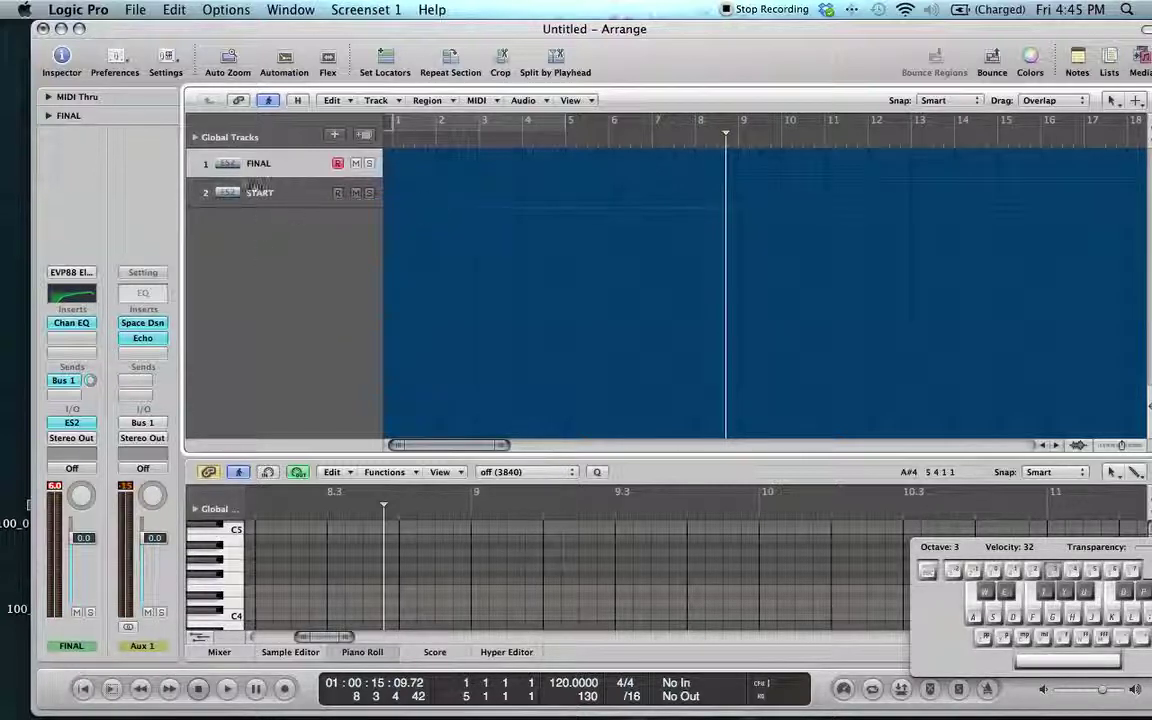
Open the ES2 synth on the START track and move the oscillator mix to the centre of the triangle.
left_click(259, 192)
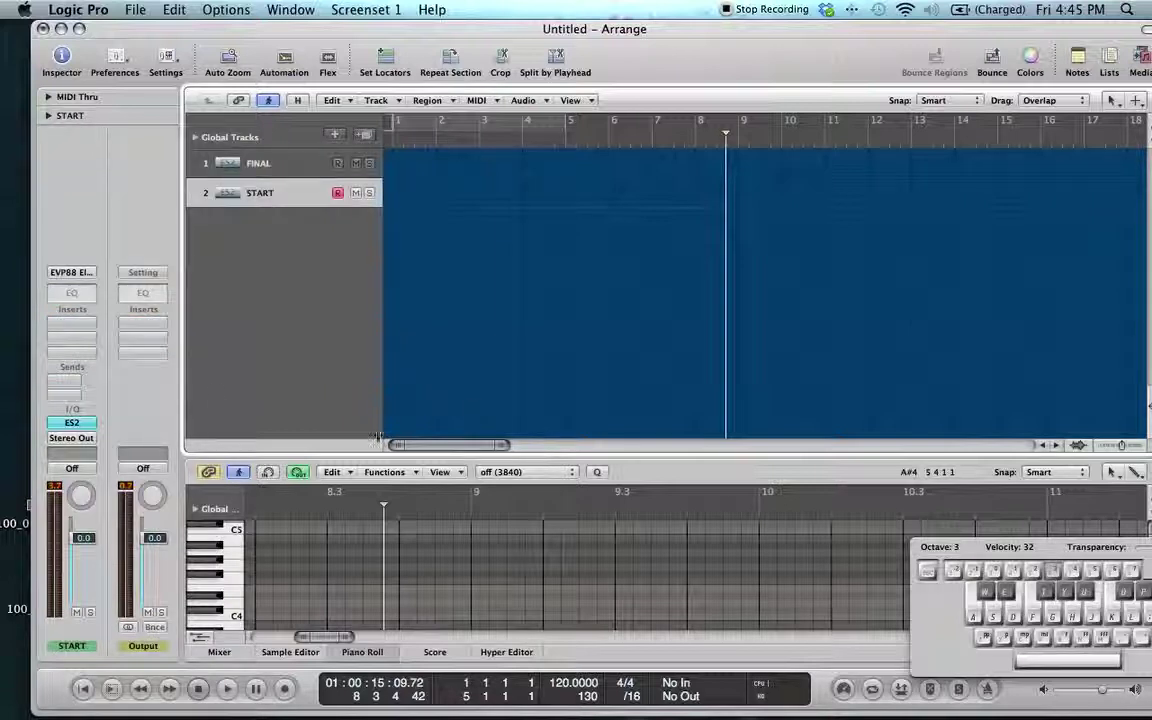
left_click(70, 424)
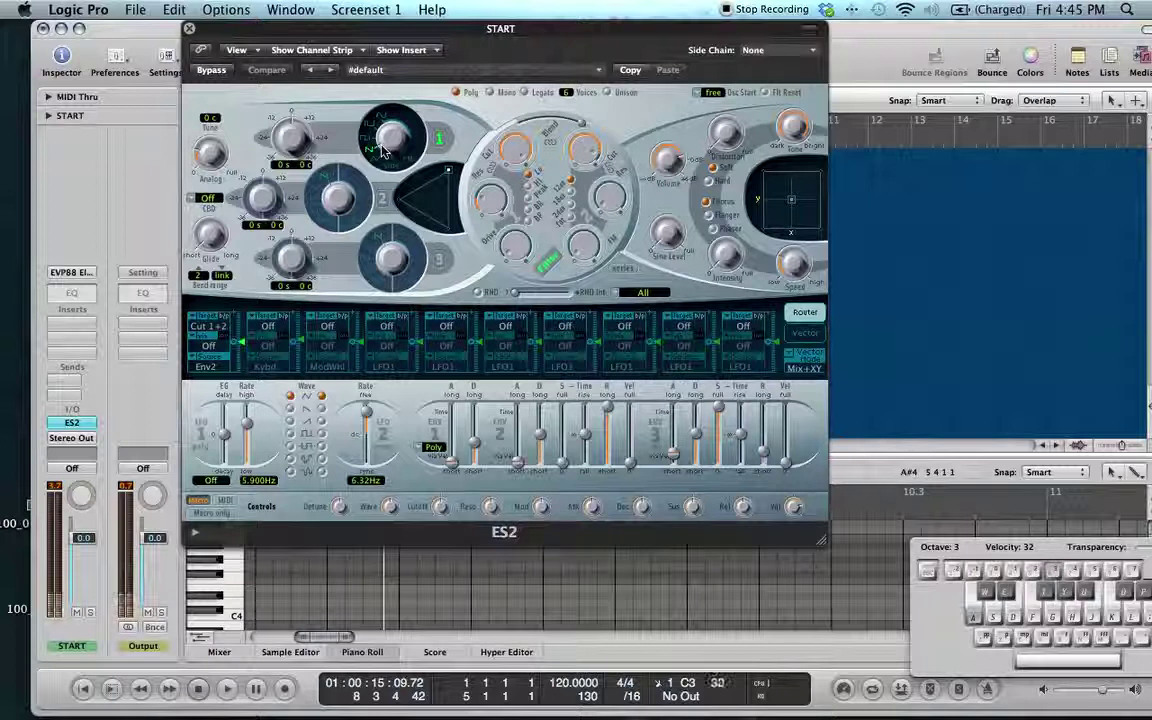
left_click(432, 207)
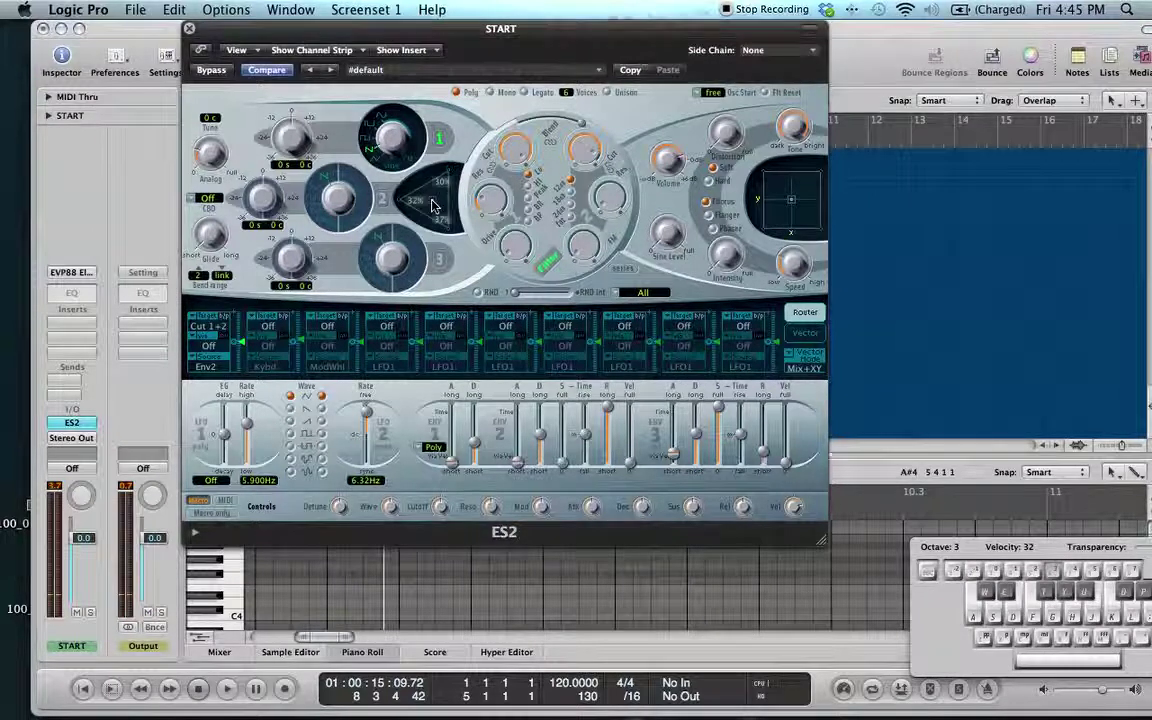
left_click_drag(433, 205, 432, 201)
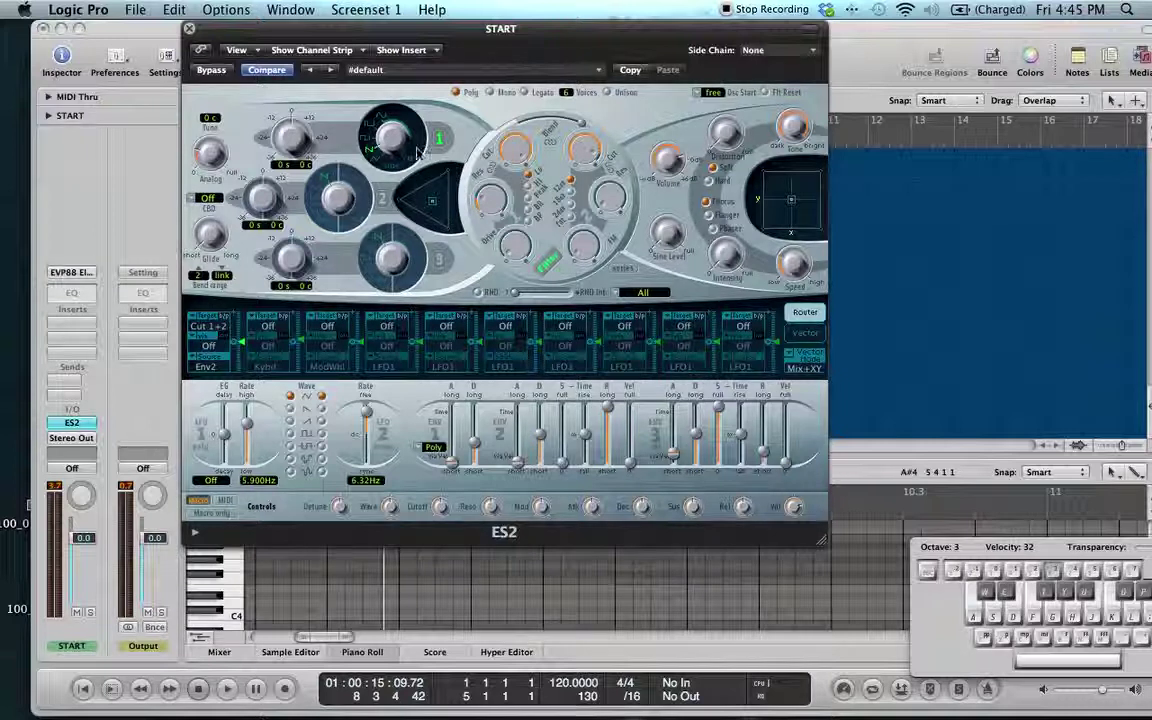
Turn on oscillators 2 and 3, then detune oscillator 3 to -5 c and oscillator 2 to 10 c.
left_click(388, 200)
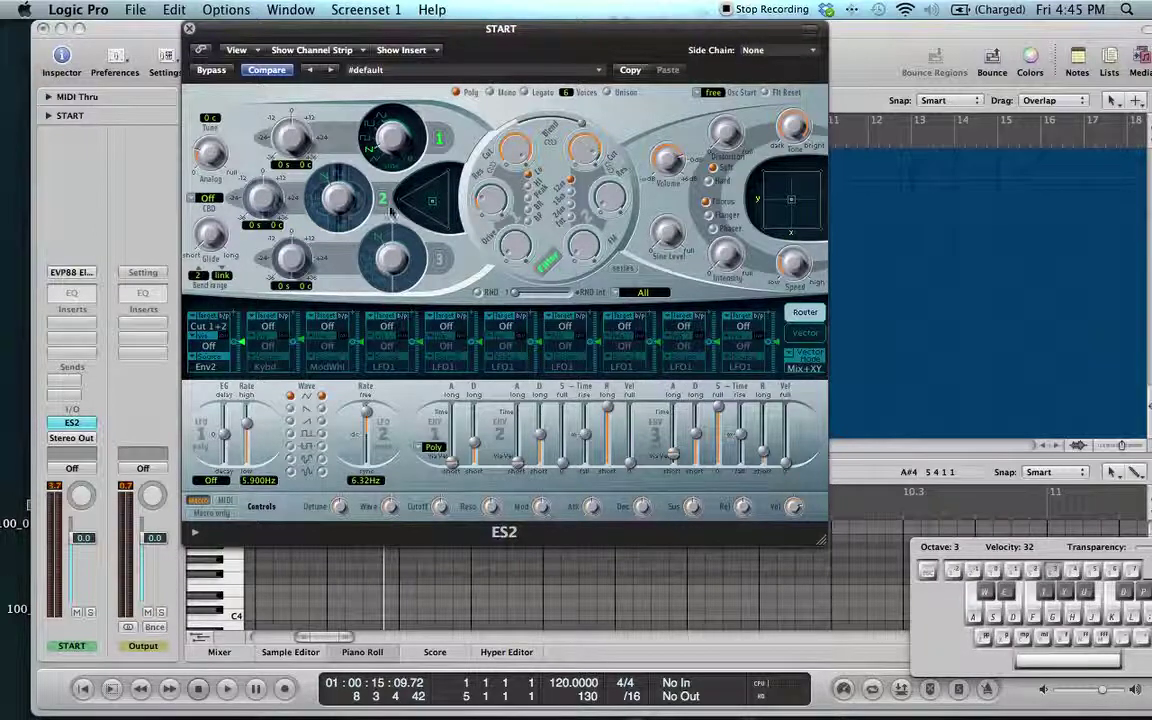
left_click(440, 260)
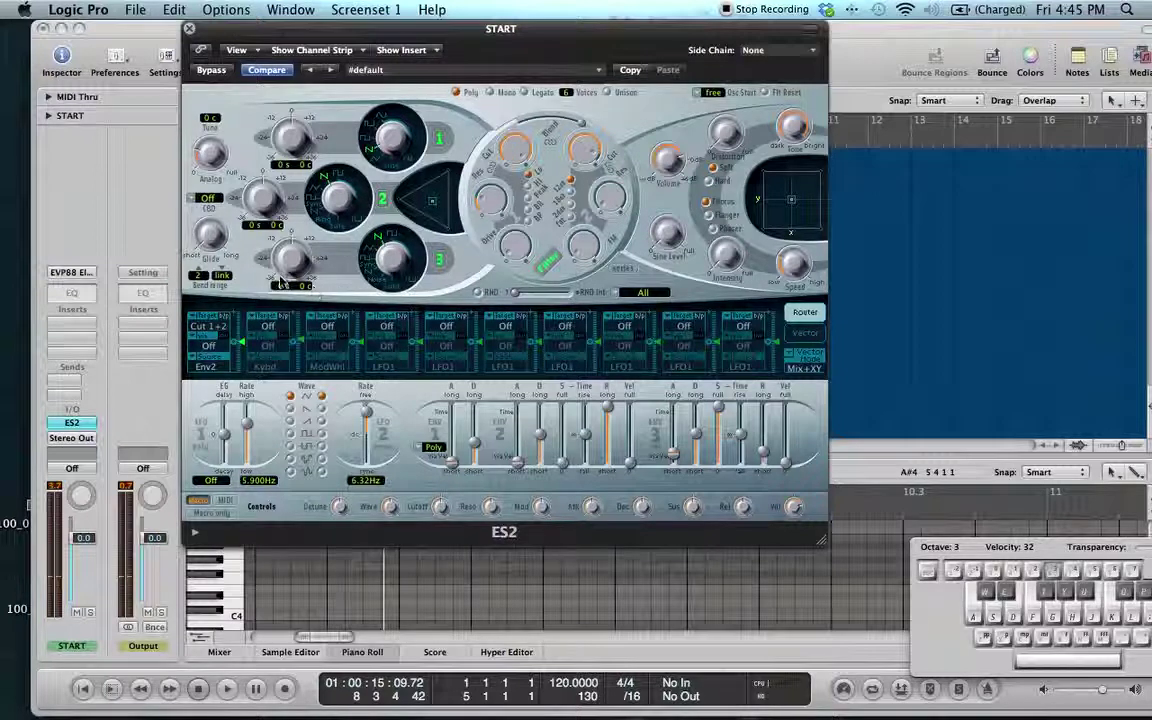
mouse_move(304, 294)
left_mouse_down()
mouse_move(305, 320)
mouse_move(302, 310)
left_mouse_up()
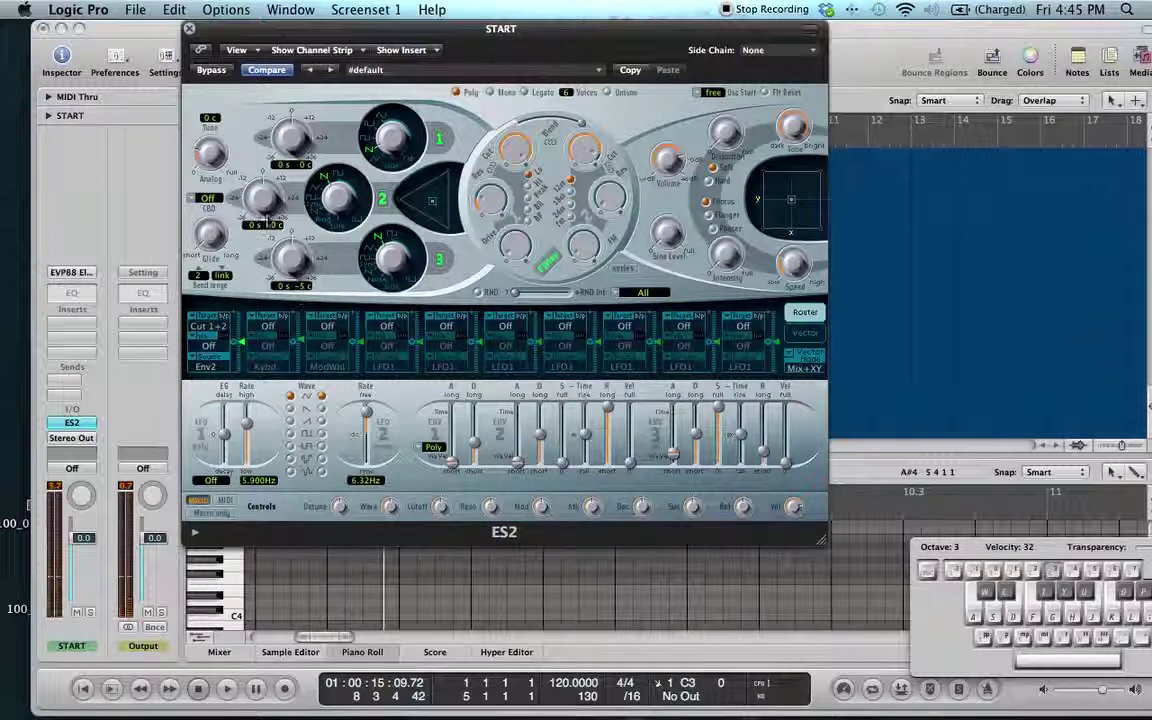
left_click_drag(285, 192, 285, 187)
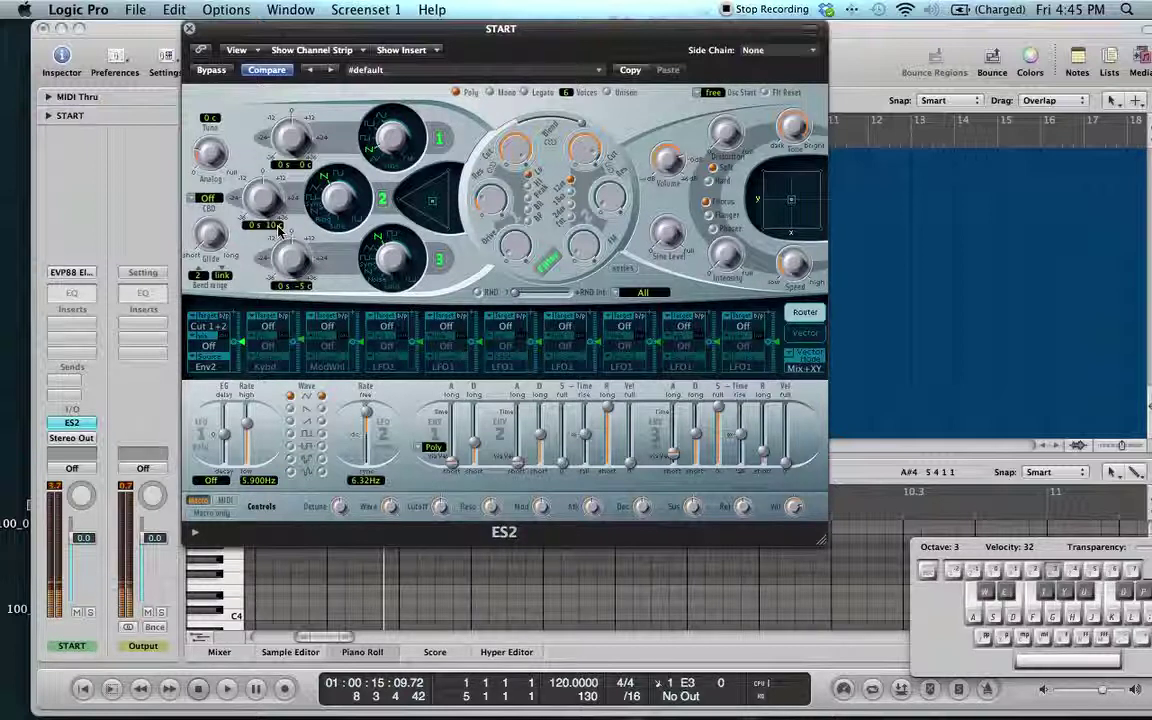
Keep Cut 1+2 as the first modulation routing's target and turn filter 2's cutoff all the way down.
left_click(226, 330)
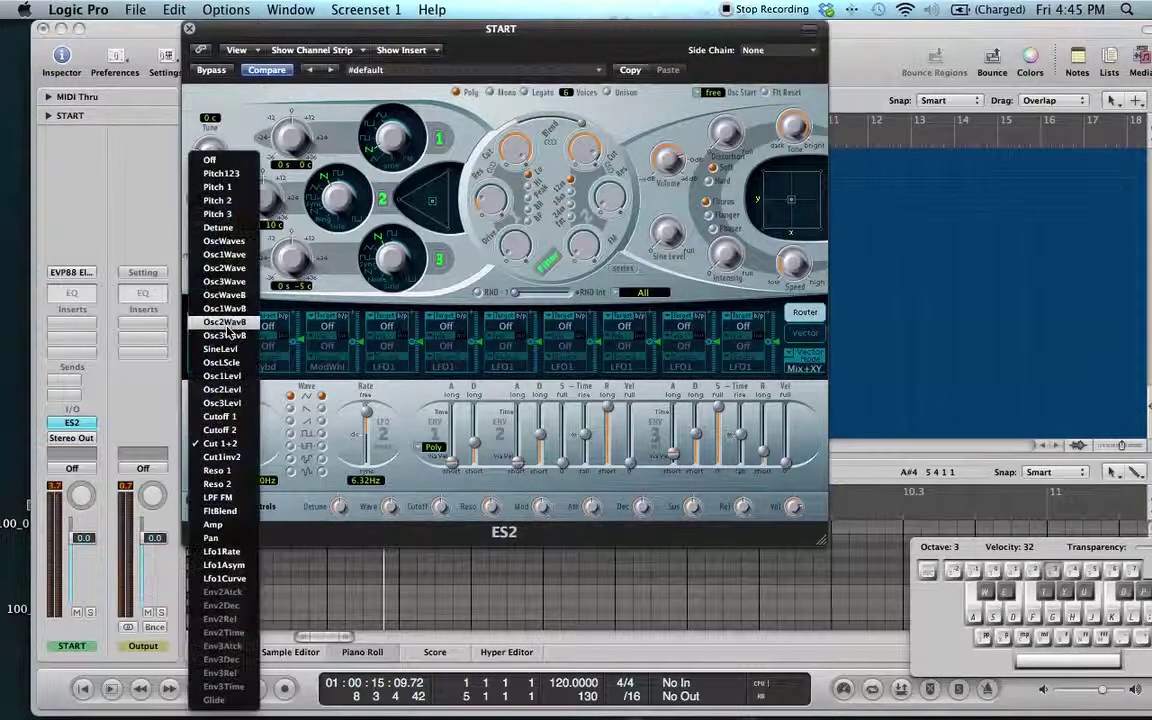
left_click(226, 443)
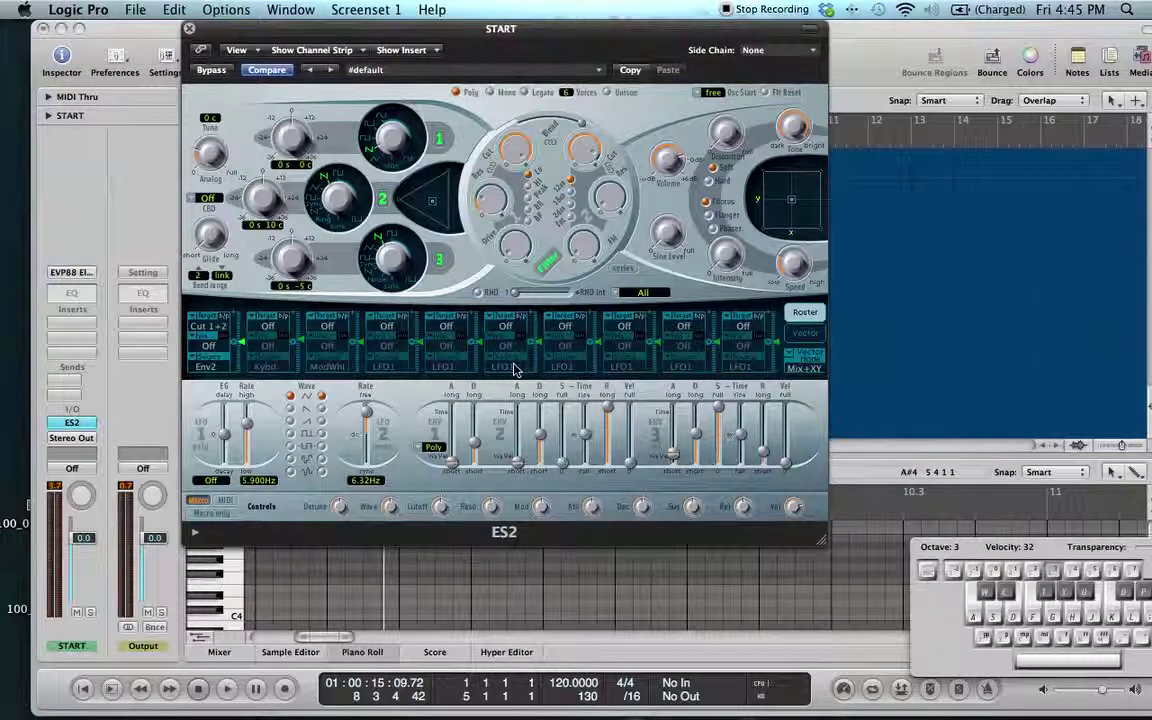
left_click_drag(582, 149, 582, 274)
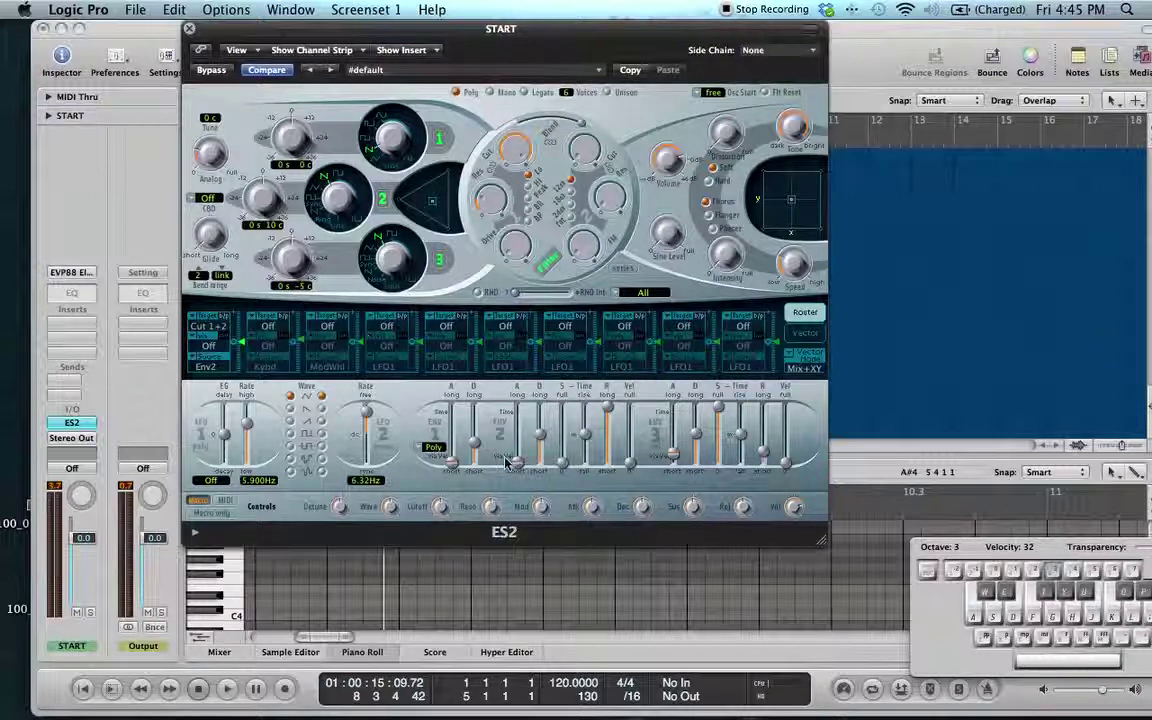
Lengthen envelope 2's attack and increase the first routing's modulation amount, testing with a few notes.
left_click_drag(519, 463, 518, 430)
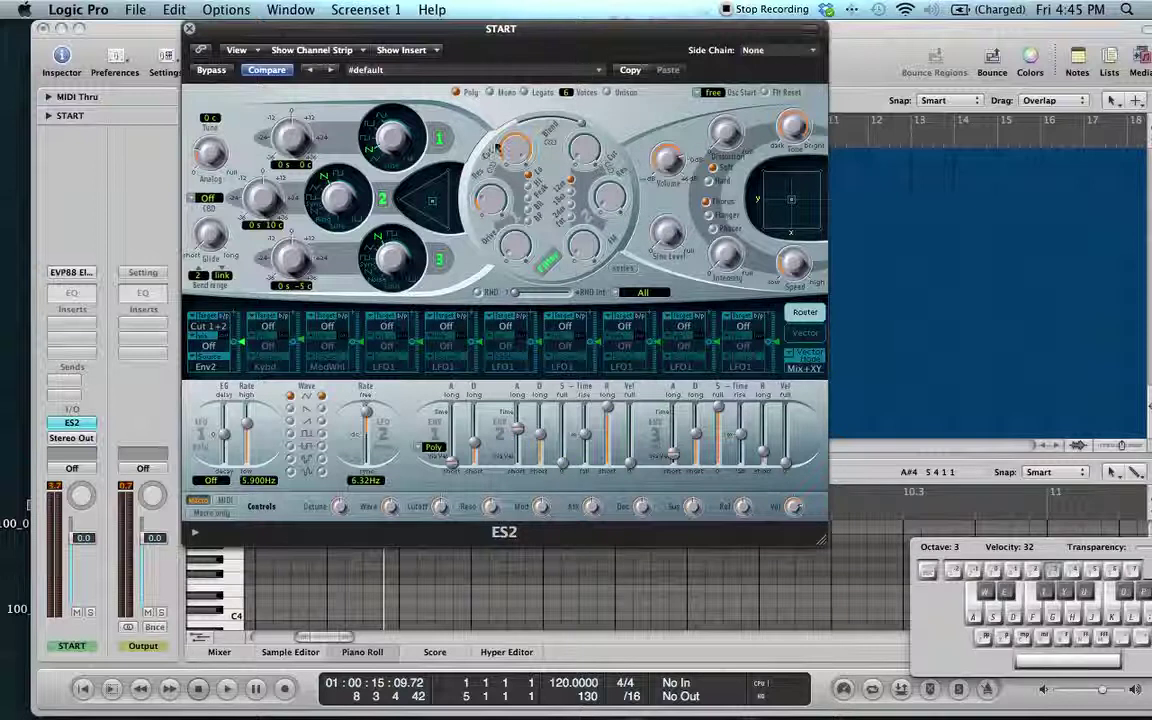
left_click_drag(238, 345, 248, 331)
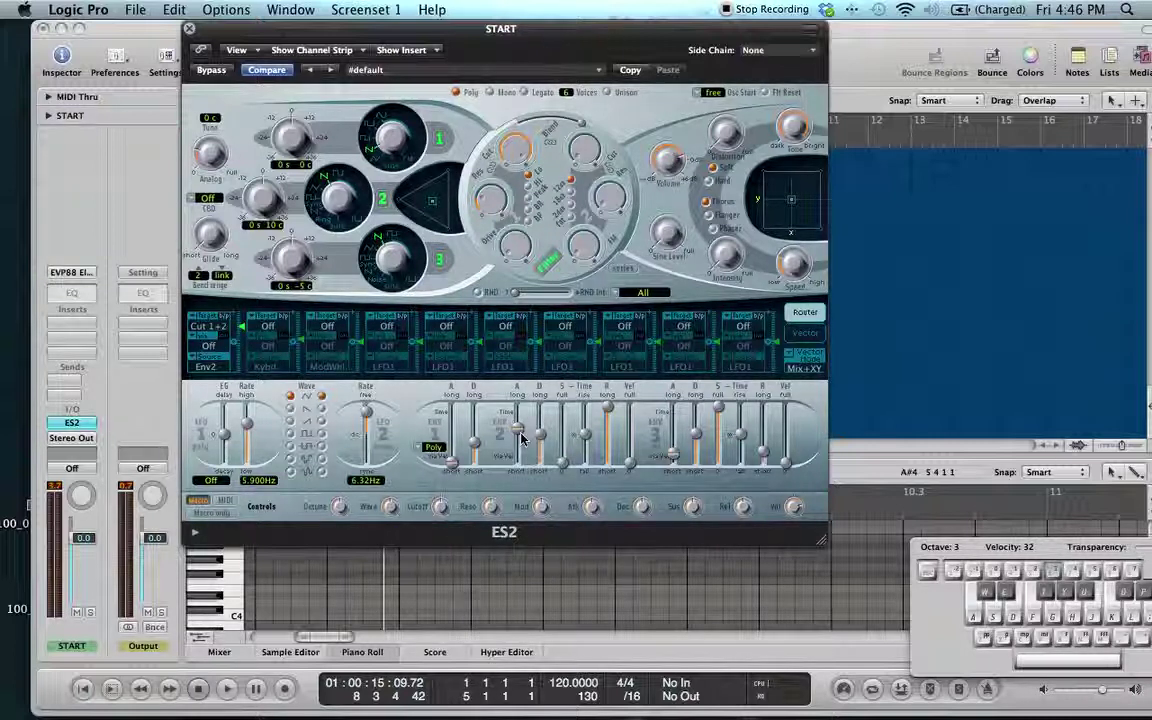
key("a")
key("d")
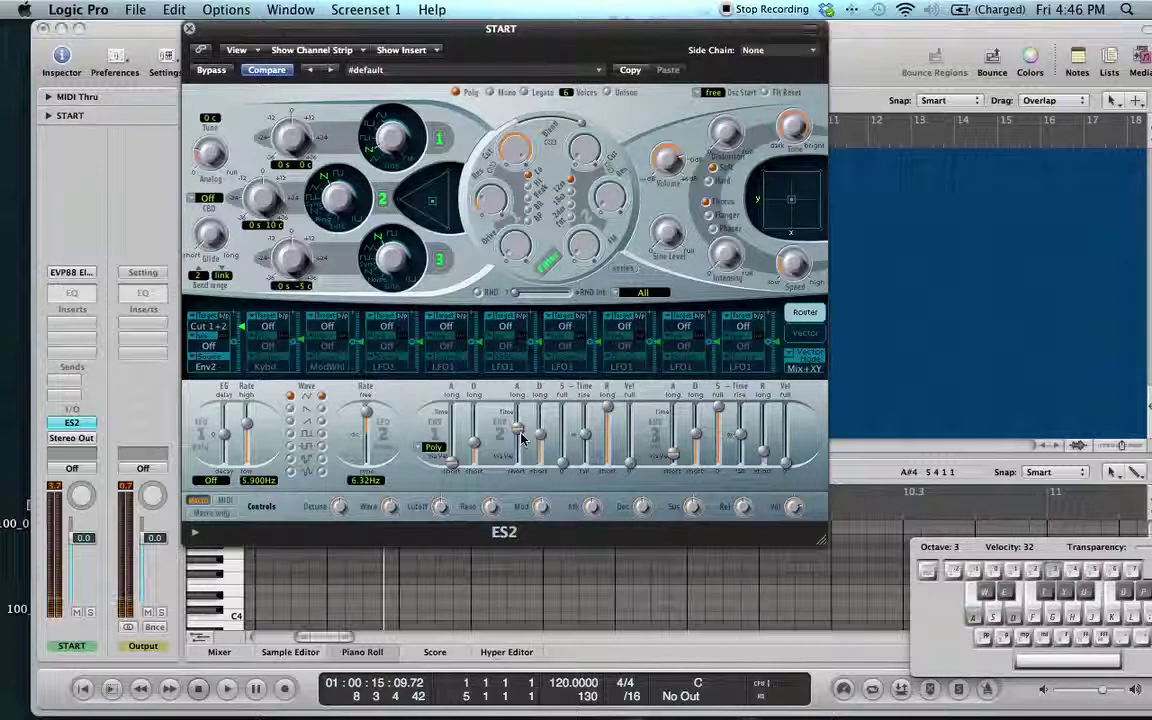
Set envelope 2 to full sustain and shortest attack, and raise the Cut 1+2 modulation amount to maximum while auditioning notes.
left_click_drag(562, 455, 563, 405)
key("a")
key("d")
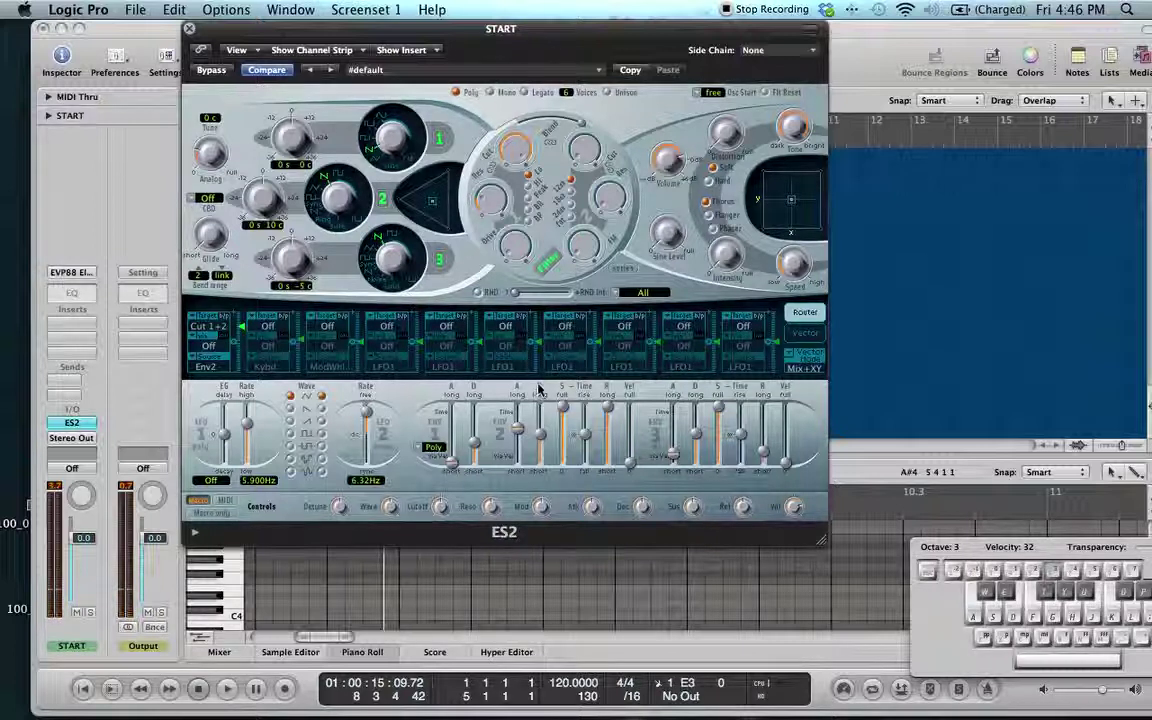
left_click_drag(240, 338, 241, 316)
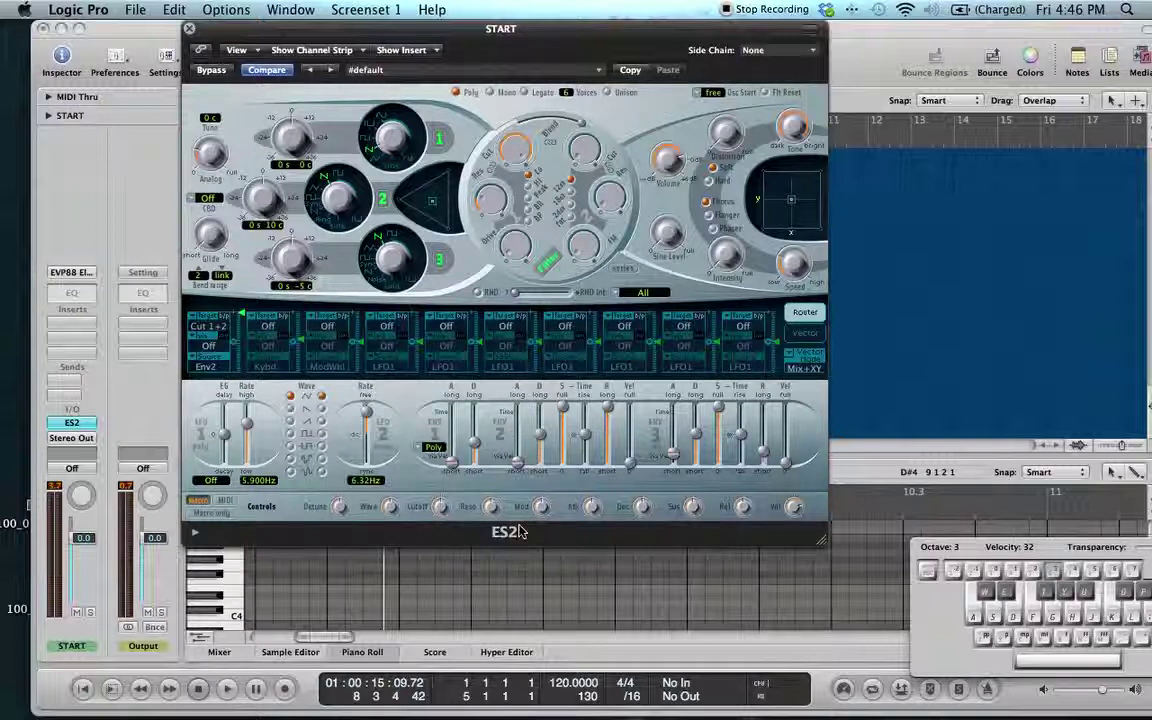
key("a")
key("d")
key("g")
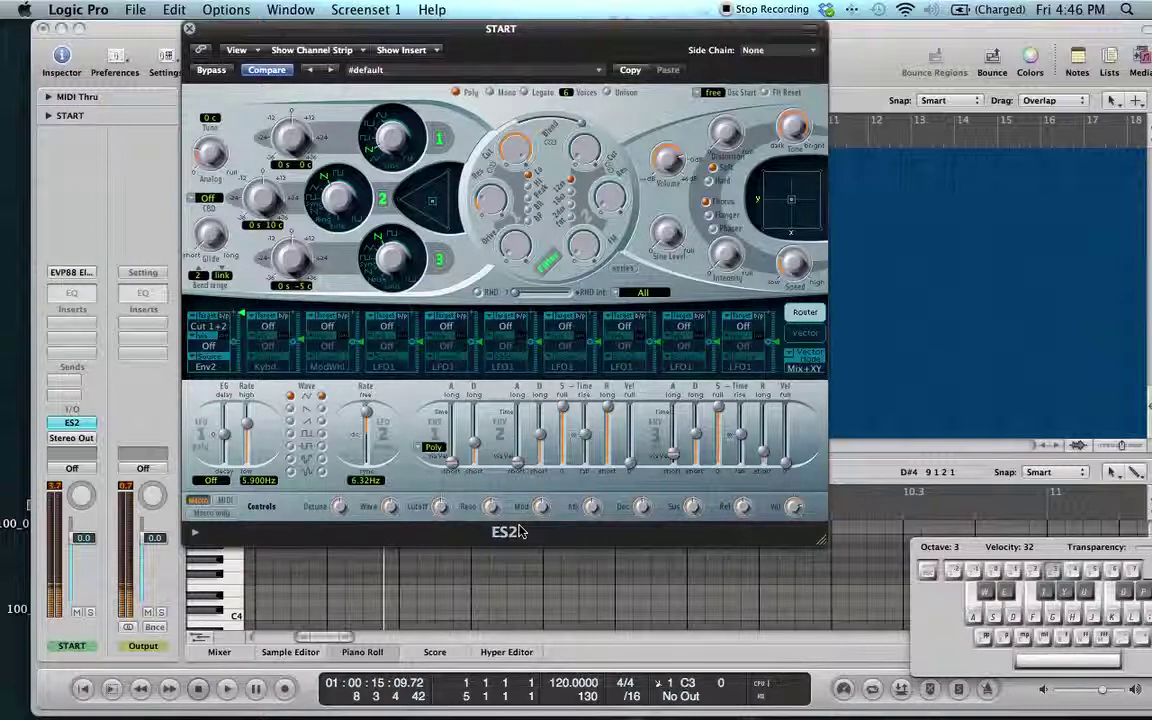
Try a high Analog amount, then bring it back down to a low setting, playing notes to compare.
left_click_drag(200, 153, 216, 59)
key("a")
key("d")
key("g")
left_click_drag(222, 151, 206, 232)
key("a")
key("d")
key("g")
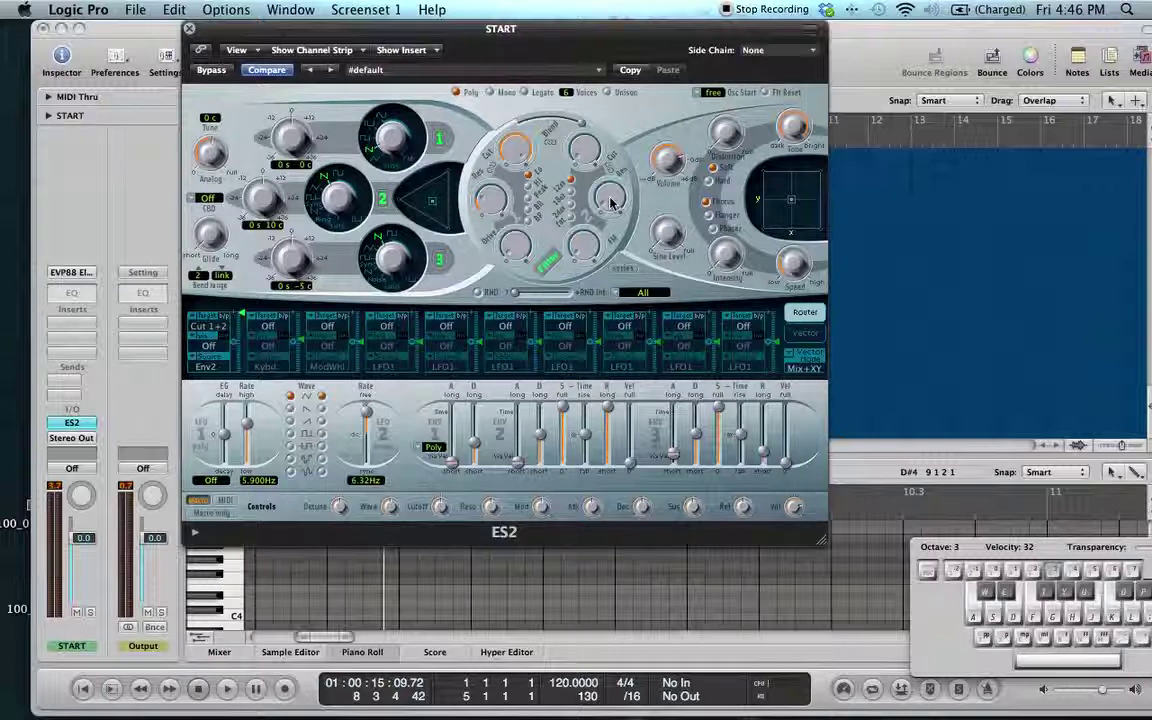
Raise filter 2's cutoff, keeping the first routing's modulation amount at maximum and envelope 2's attack at its shortest.
key("a")
key("d")
key("g")
left_click_drag(592, 153, 563, 249)
left_click_drag(243, 343, 239, 300)
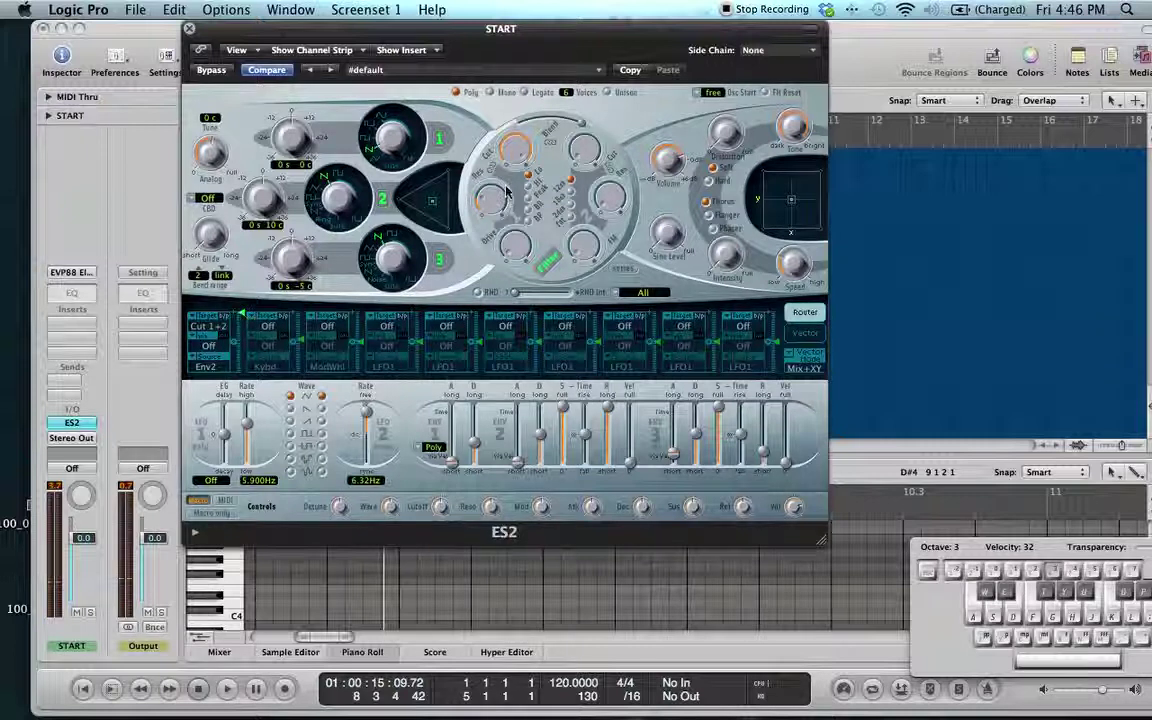
left_click(518, 470)
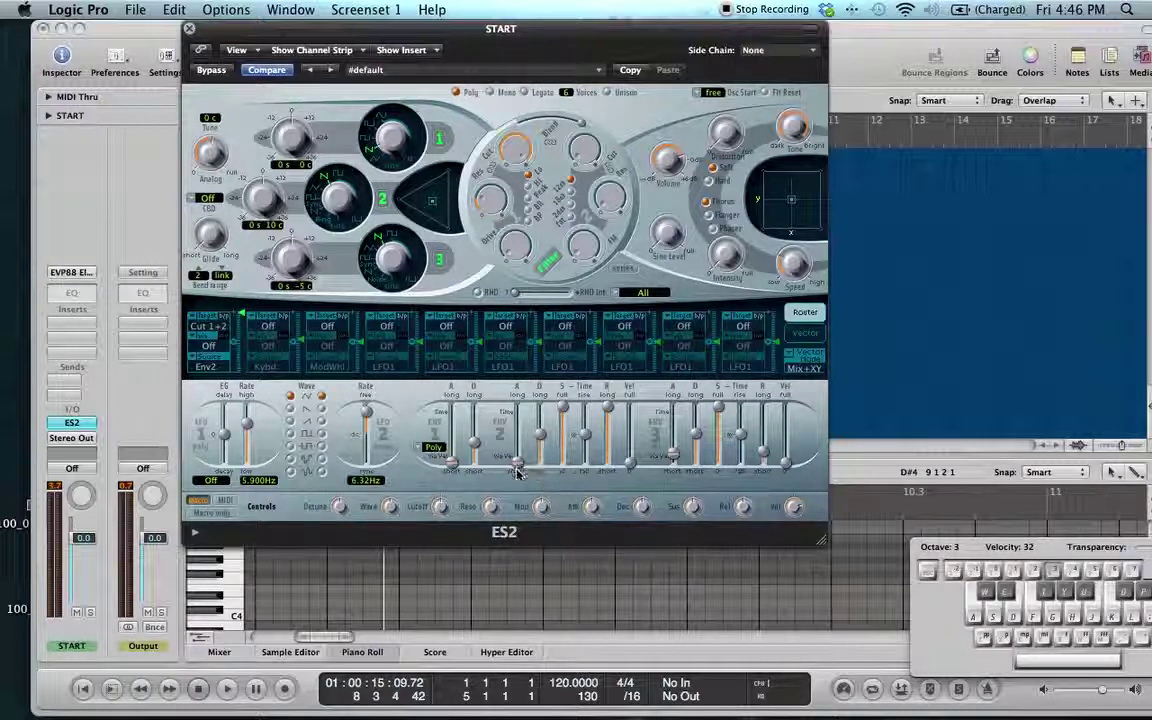
left_click_drag(590, 155, 587, 145)
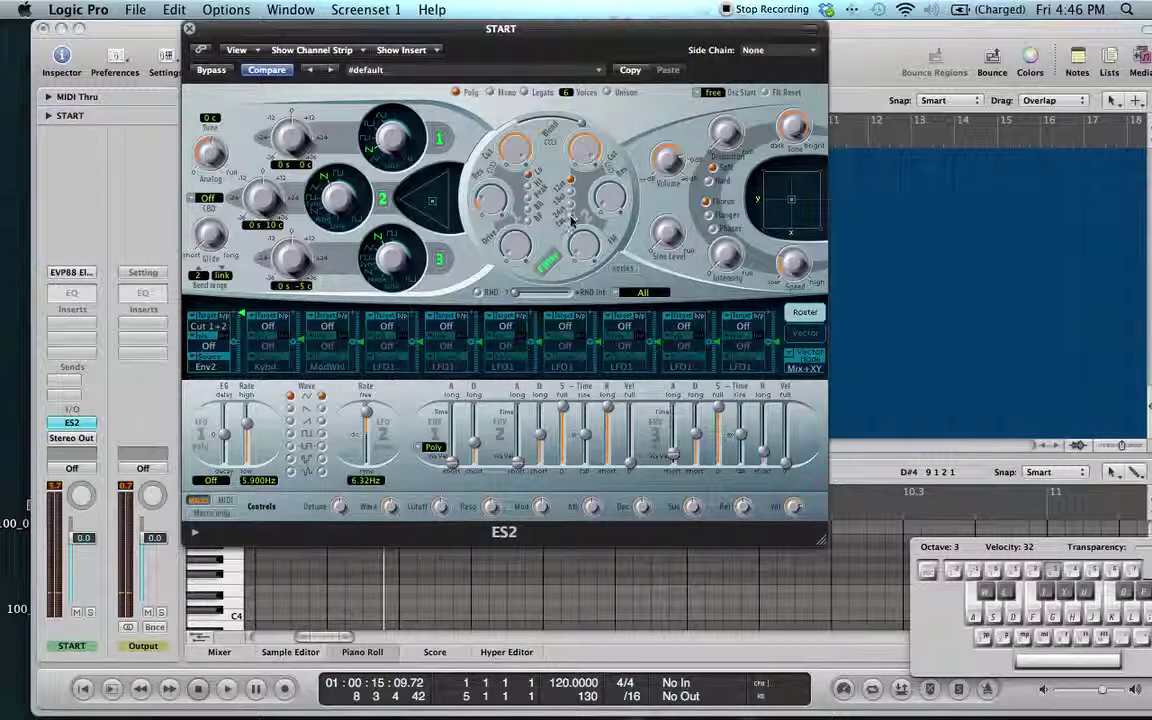
Turn on Fat for filter 2 and compare its 12 dB and 24 dB slopes while playing notes.
key("a")
key("d")
left_click(571, 205)
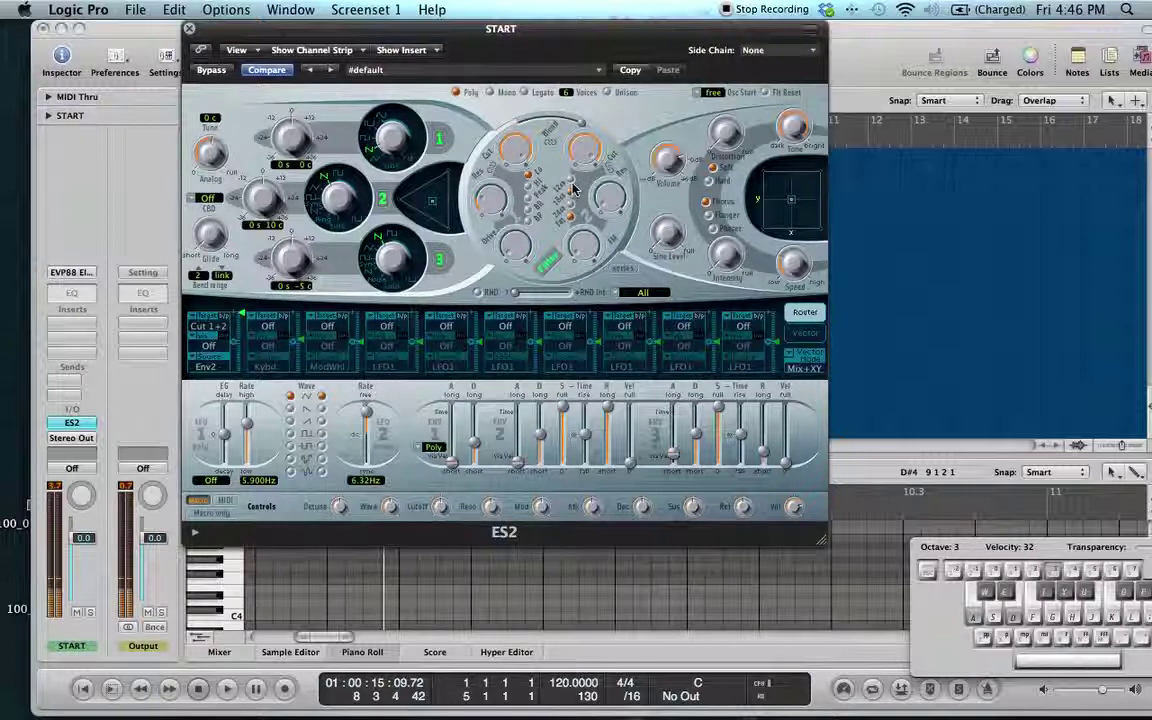
key("a")
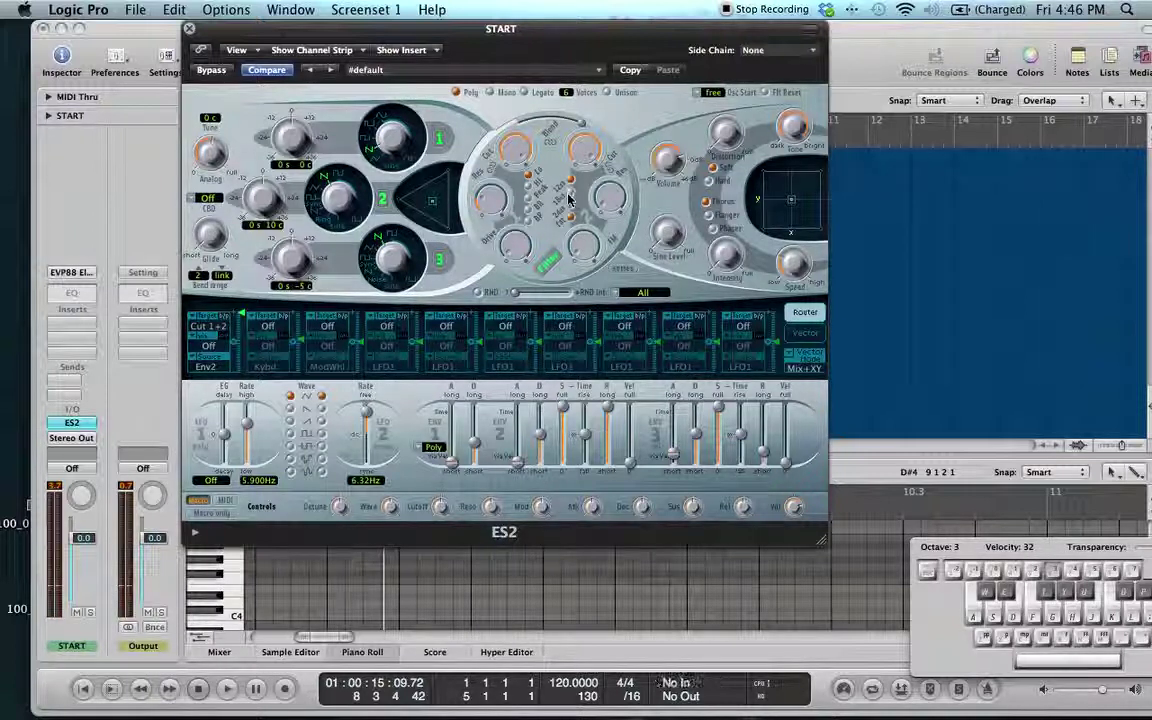
key("a")
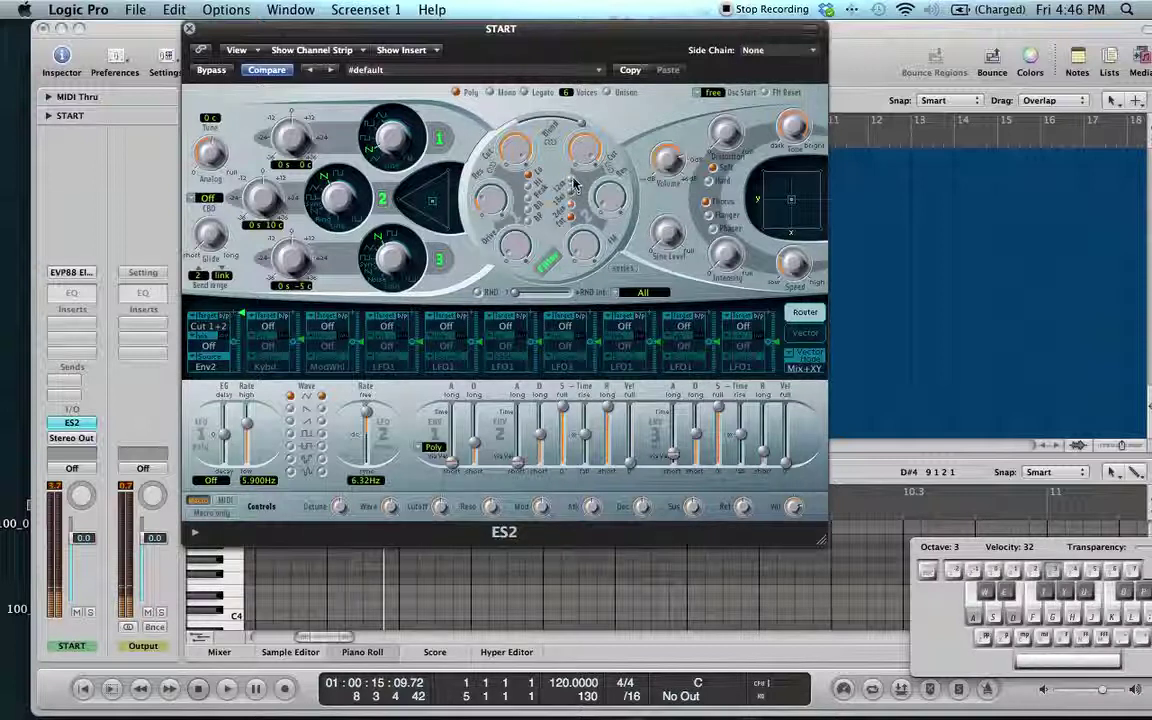
Add a small amount of resonance to filter 2, auditioning it with notes.
mouse_move(614, 207)
left_mouse_down()
mouse_move(618, 118)
mouse_move(618, 228)
mouse_move(618, 210)
left_mouse_up()
key("a")
key("a")
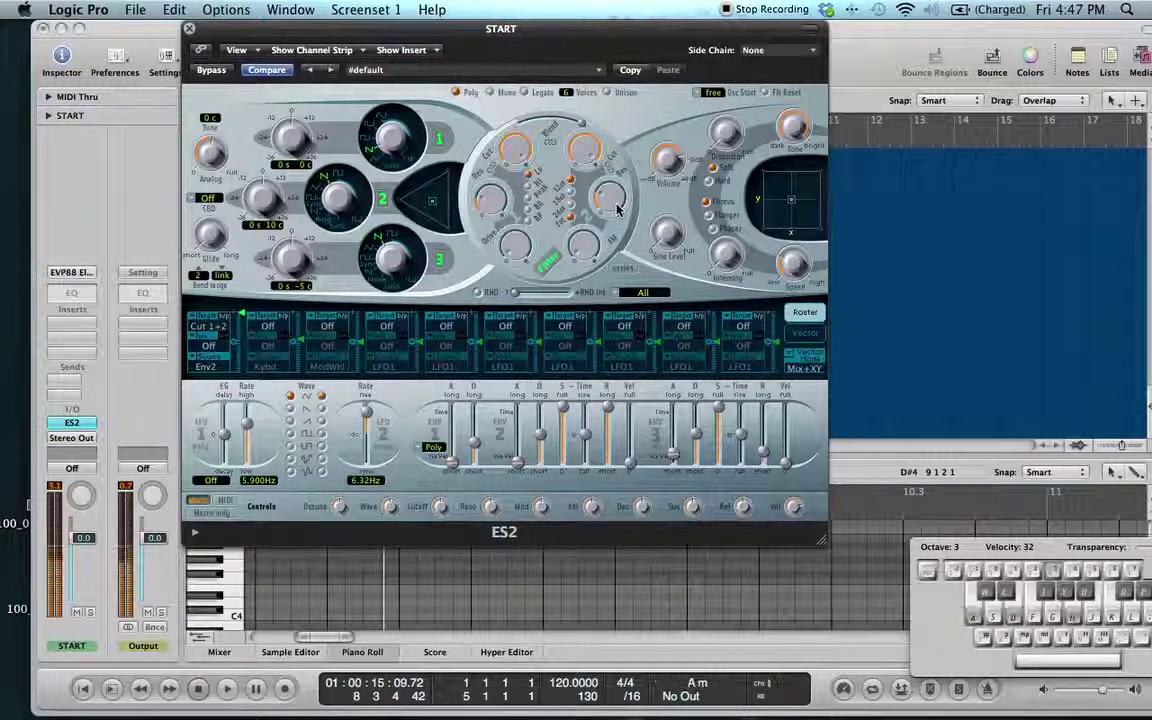
left_click_drag(617, 208, 616, 215)
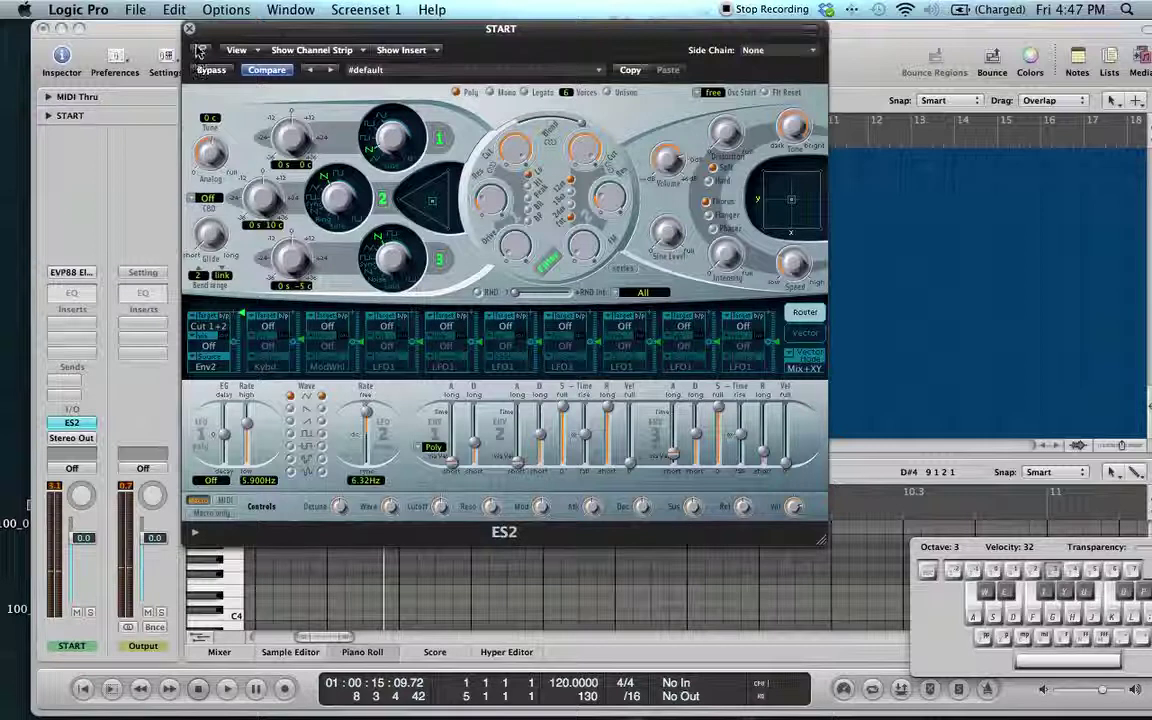
Increase the filter Drive and lower the synth's output volume to compensate, checking the sound with notes.
left_click_drag(513, 254, 515, 244)
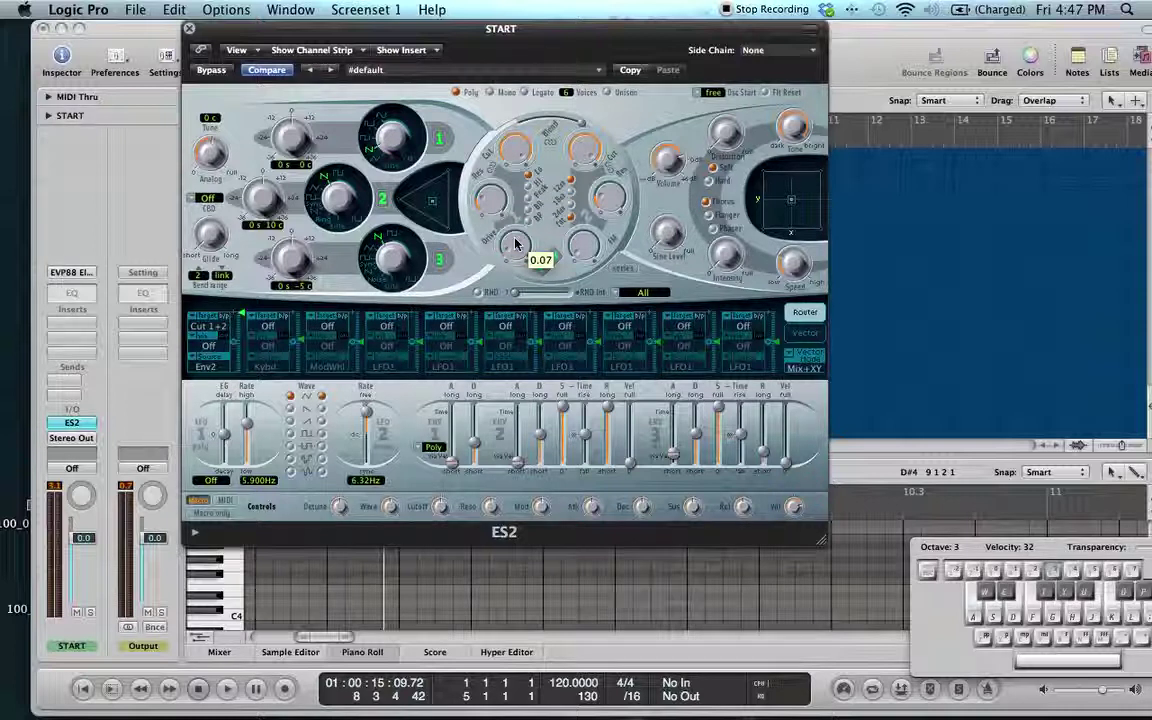
left_click_drag(517, 247, 510, 176)
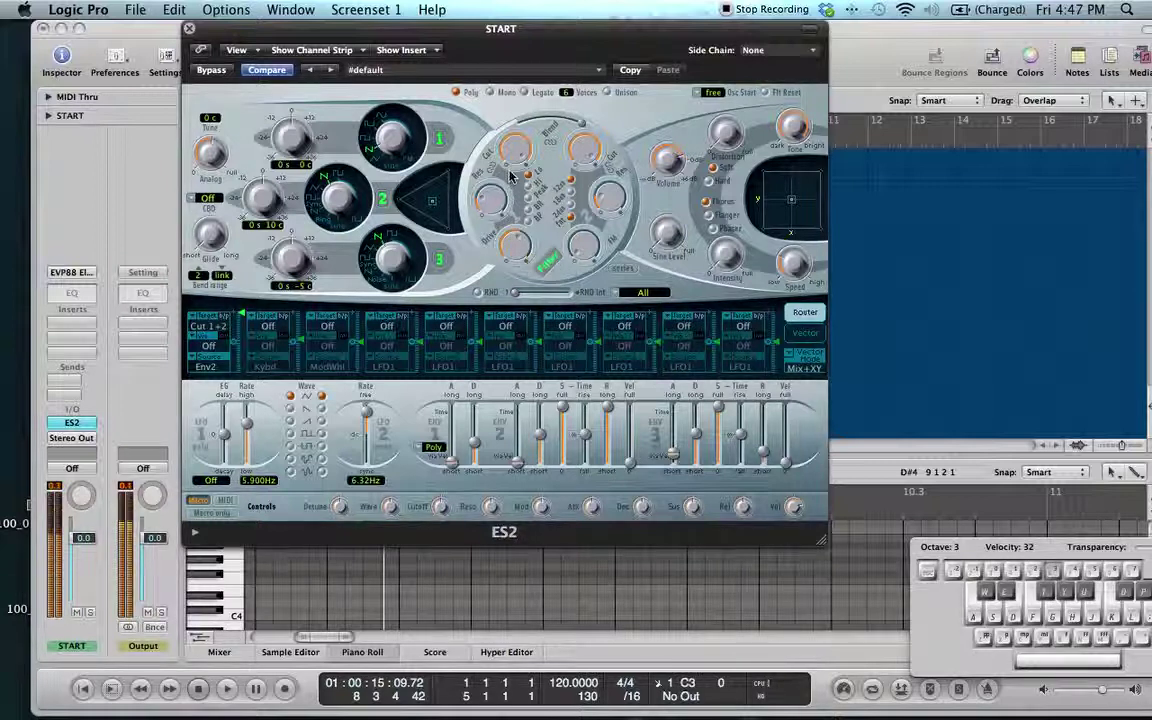
left_click_drag(665, 163, 665, 172)
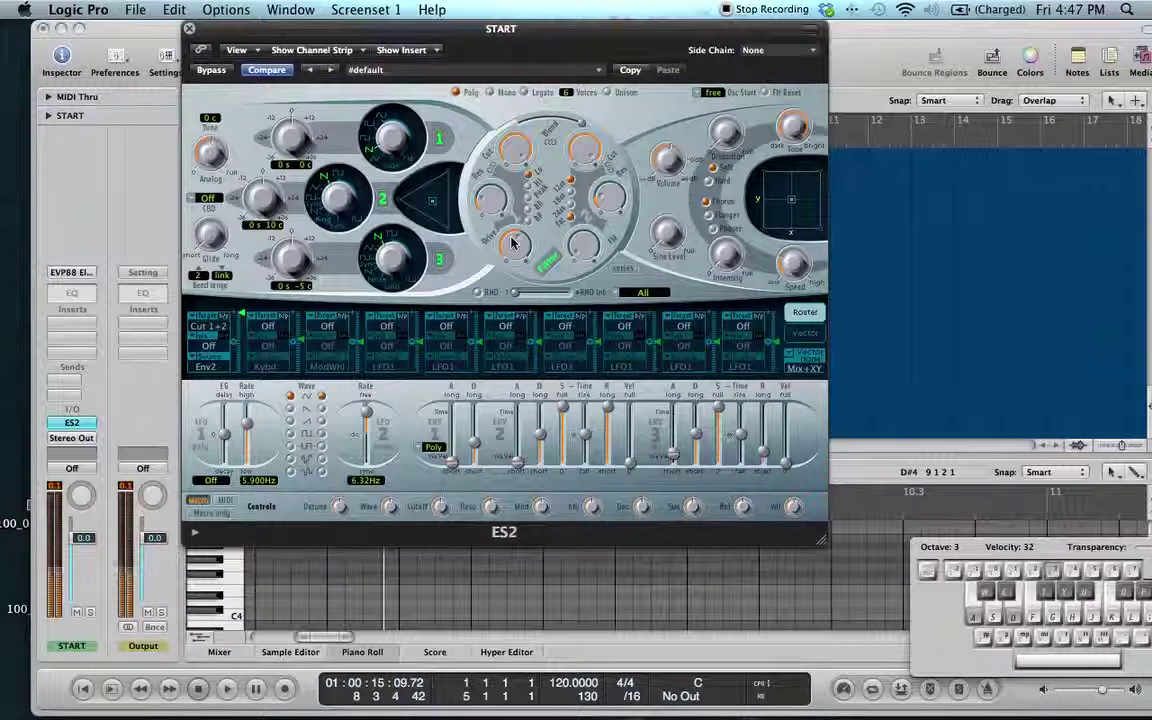
key("a")
key("d")
key("g")
key("h")
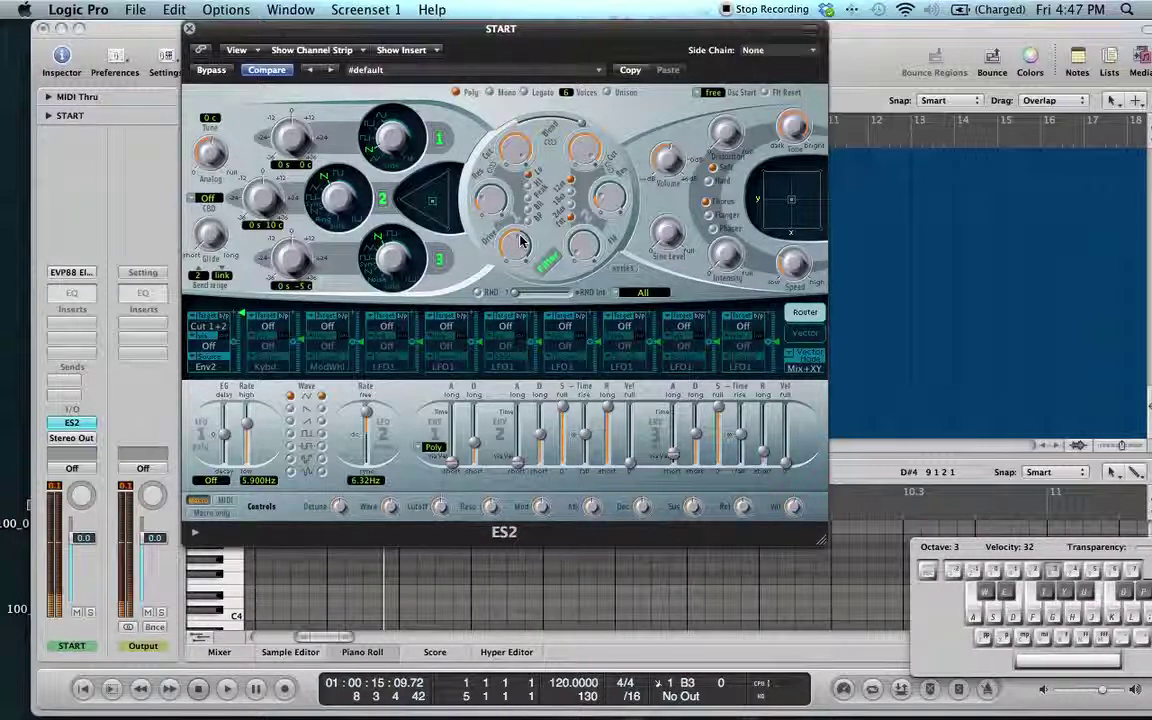
Insert a Channel EQ on the START track with its Analyzer on, and set the low-cut filter to 122 Hz.
double_click(70, 292)
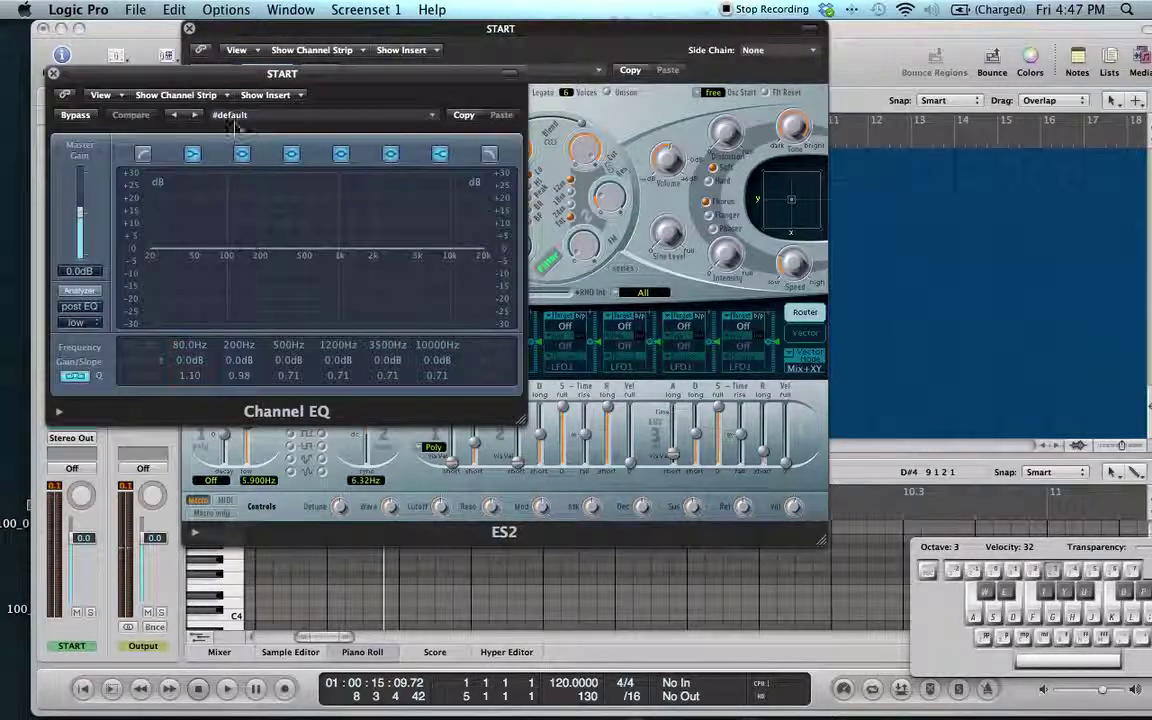
left_click(143, 153)
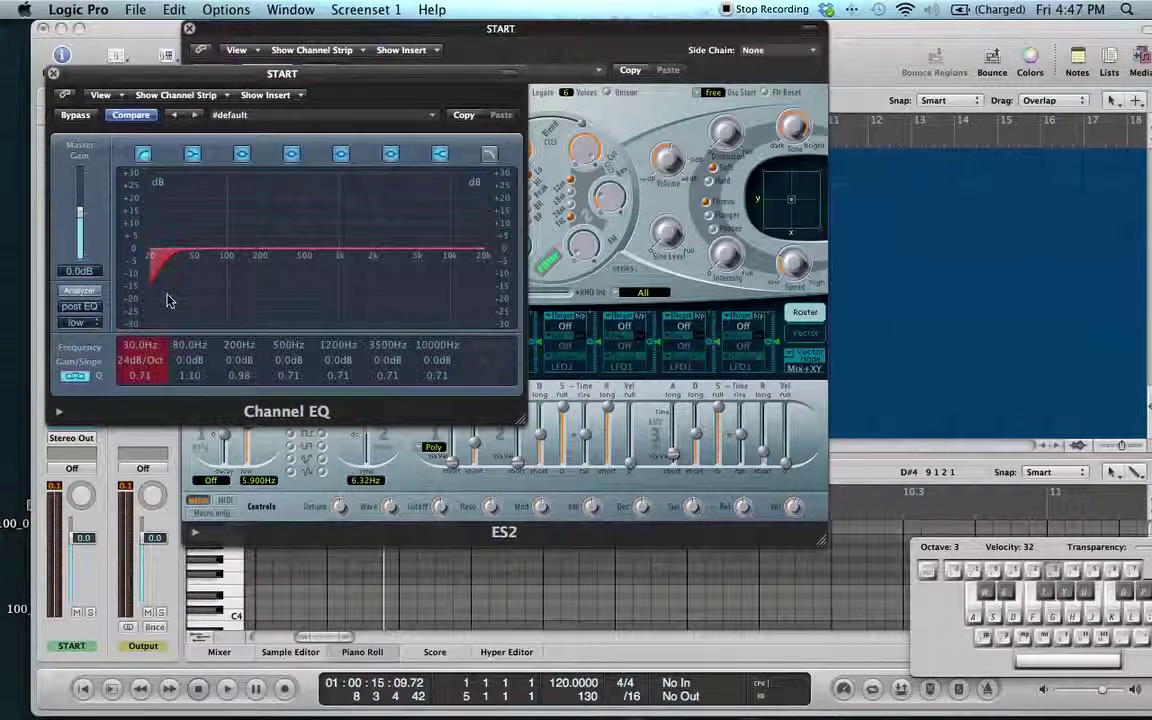
left_click(143, 153)
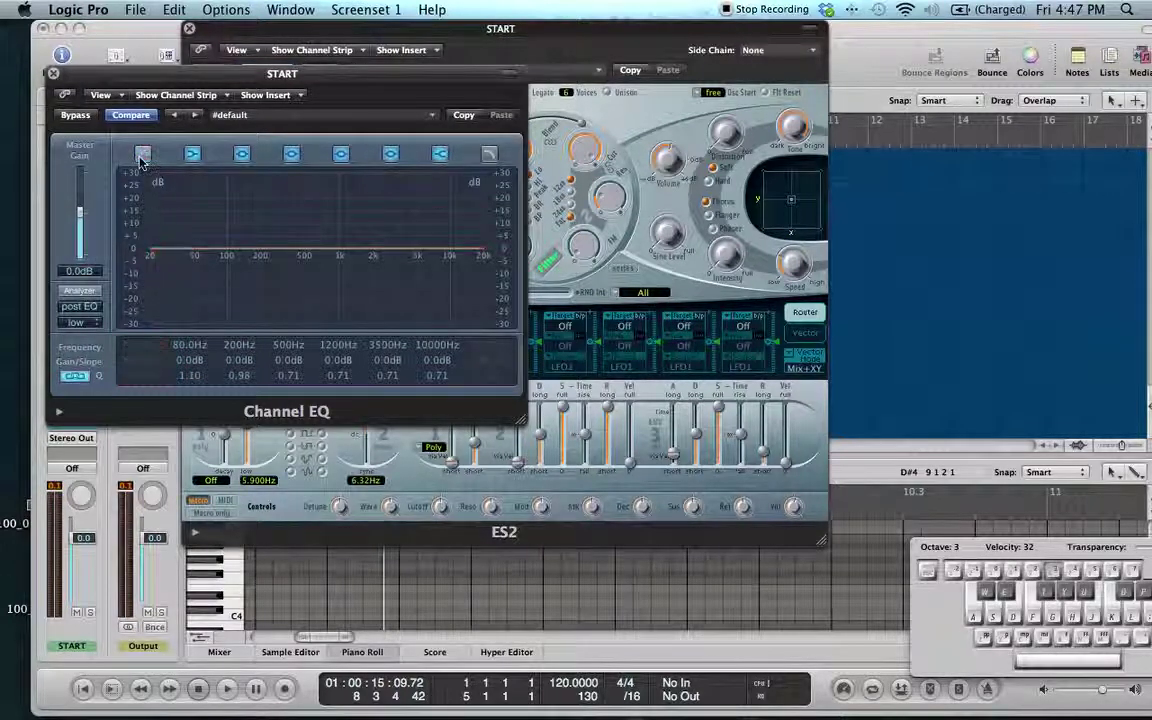
left_click(90, 291)
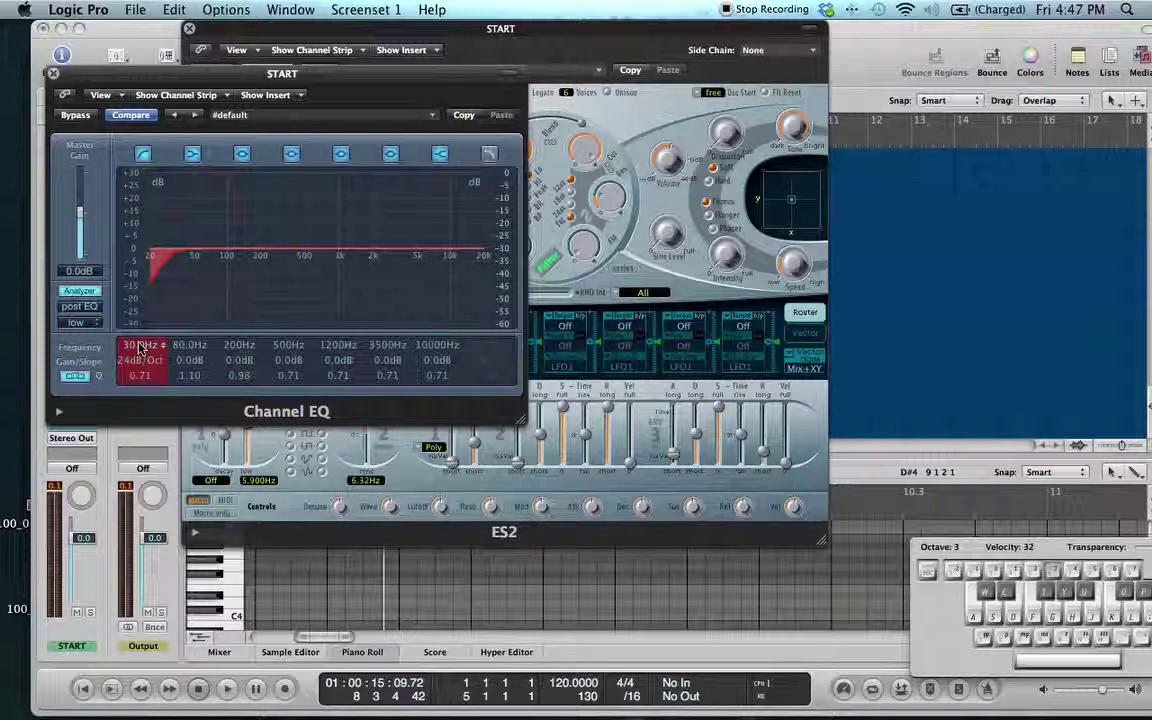
left_click_drag(142, 345, 142, 260)
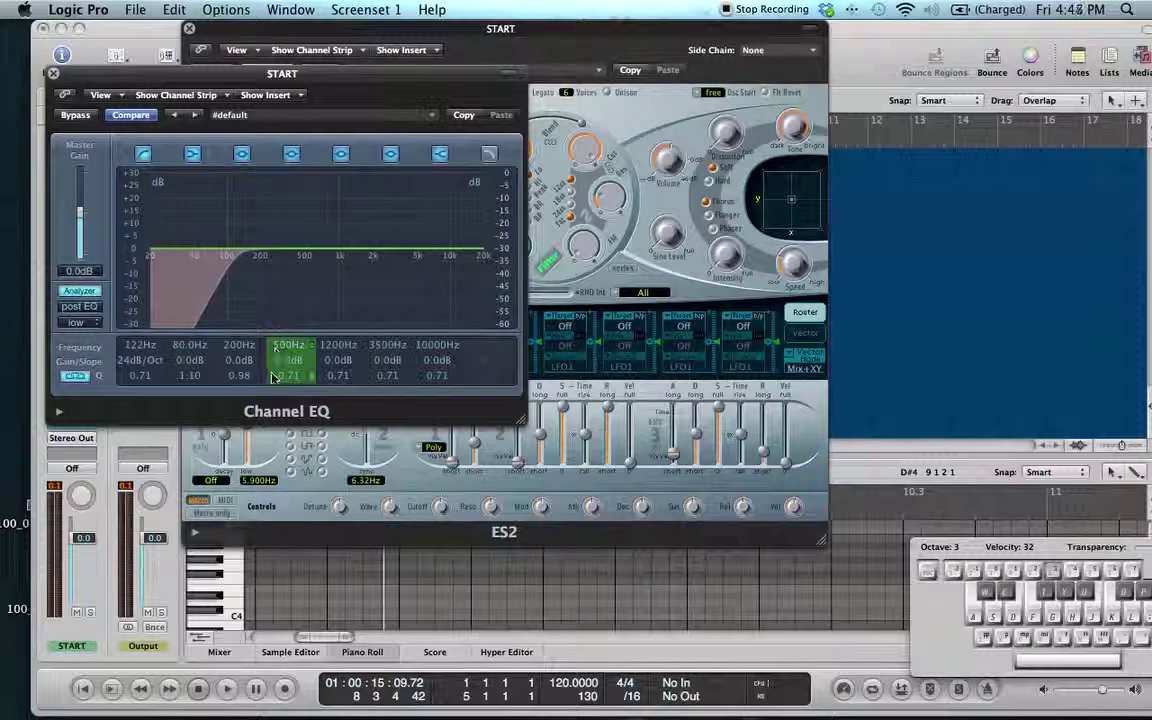
Raise the Channel EQ's low-cut frequency to 215 Hz and check the sound with a note.
mouse_move(140, 345)
left_mouse_down()
mouse_move(138, 268)
mouse_move(141, 322)
left_mouse_up()
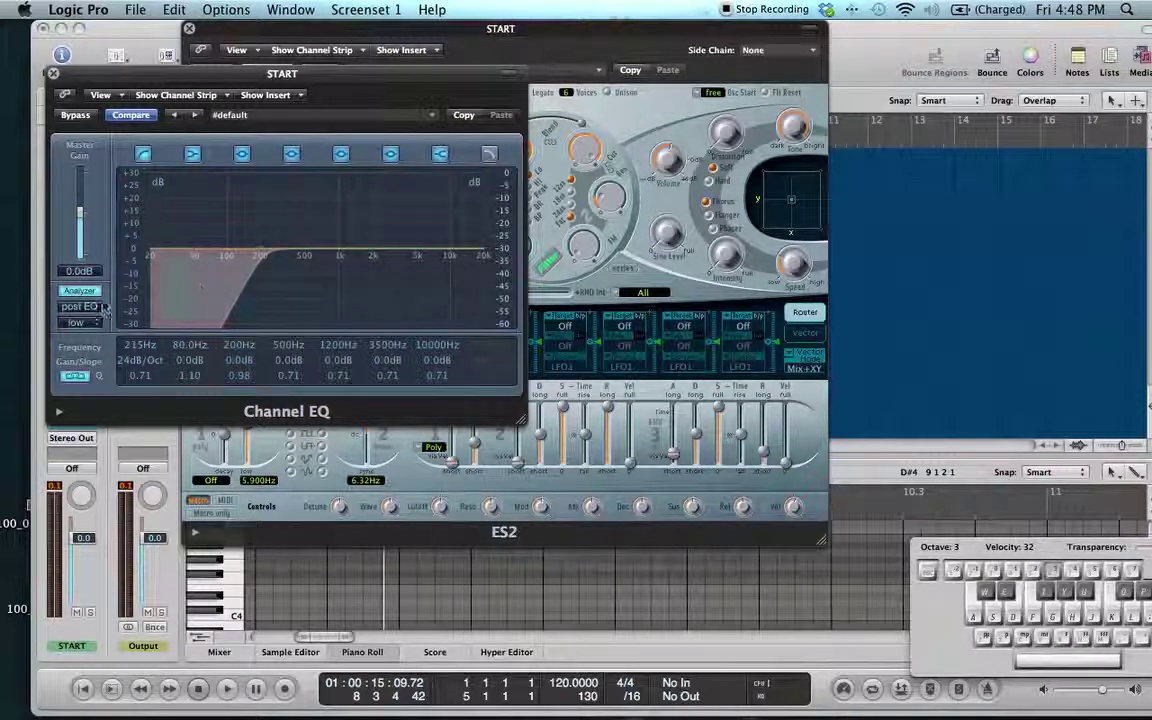
key("a")
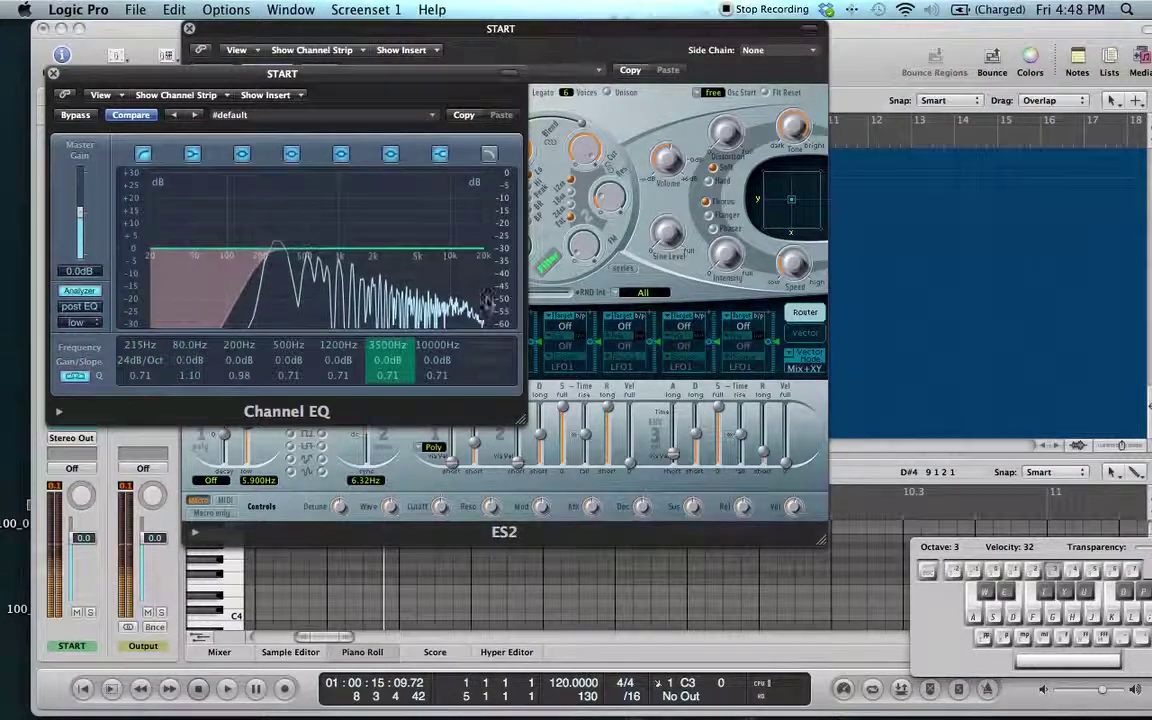
Enable the Channel EQ's high-cut filter and set it to 14600 Hz with a 6 dB/Oct slope.
left_click(489, 150)
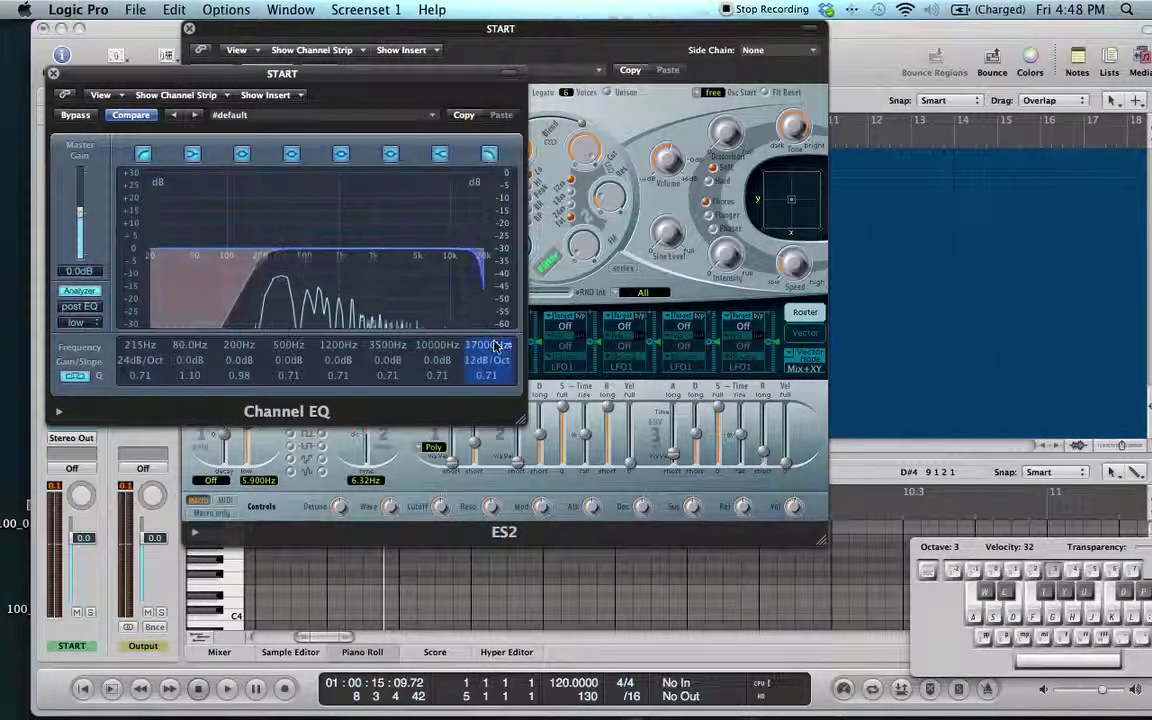
left_click_drag(489, 360, 501, 180)
mouse_move(490, 345)
left_mouse_down()
mouse_move(487, 427)
mouse_move(491, 370)
left_mouse_up()
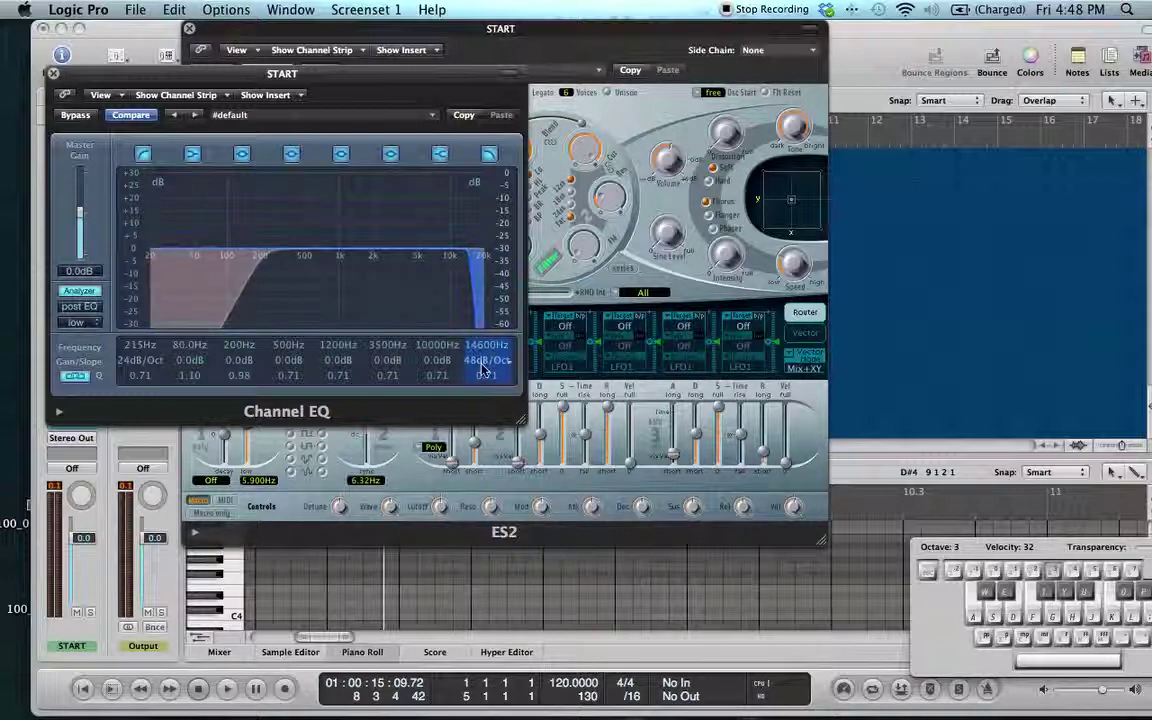
left_click_drag(484, 374, 484, 371)
Compare the sound with the high-cut filter off and on while playing notes, and set its frequency to 15600 Hz.
key("a")
key("d")
key("g")
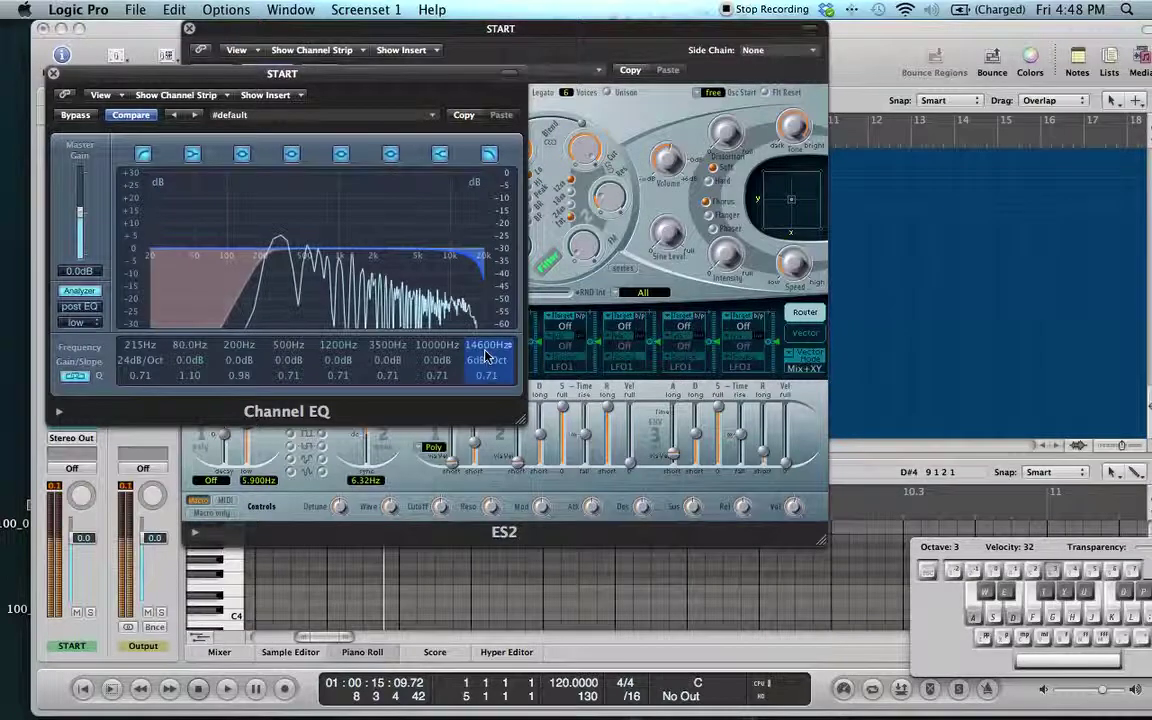
left_click(491, 153)
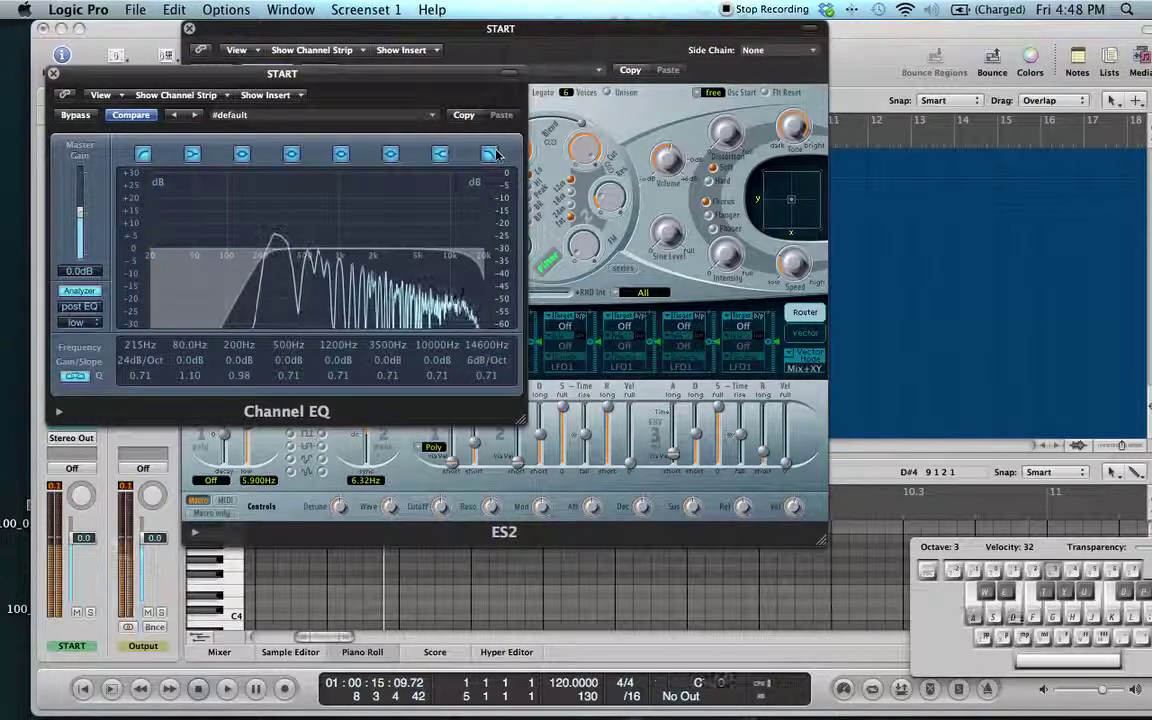
left_click(491, 153)
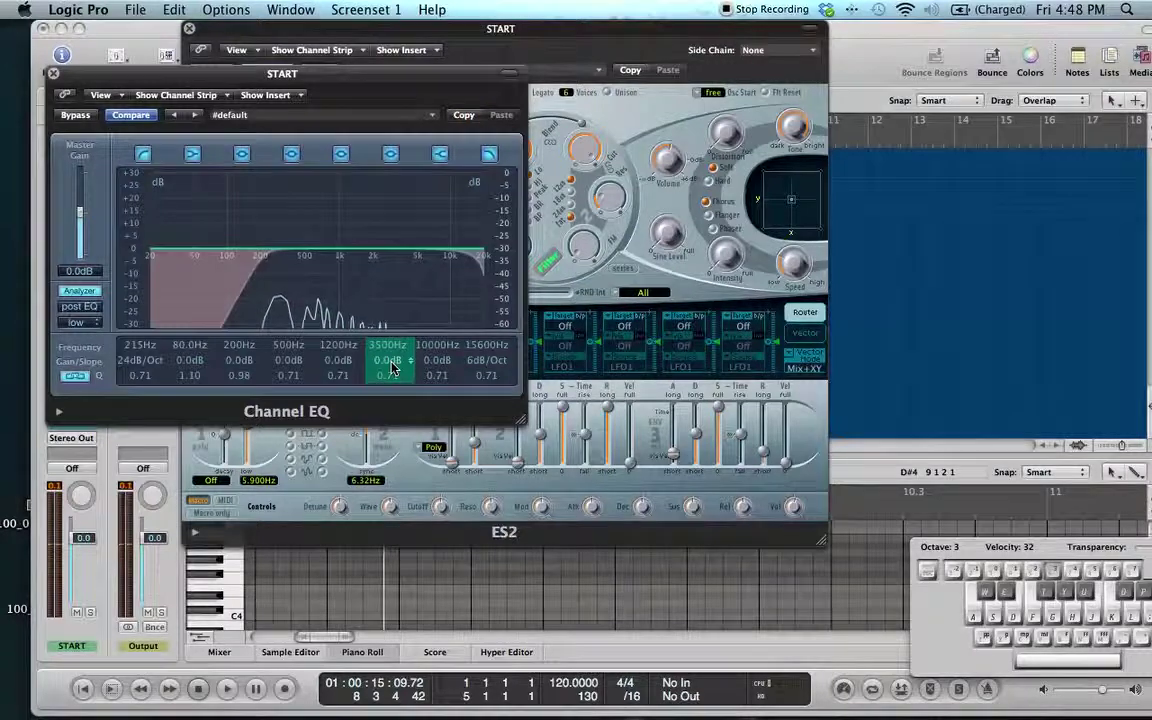
Try the low-cut filter at 540 Hz with a steep 48 dB/Oct slope, auditioning it with notes.
mouse_move(141, 344)
left_mouse_down()
mouse_move(147, 285)
mouse_move(146, 357)
left_mouse_up()
key("a")
key("d")
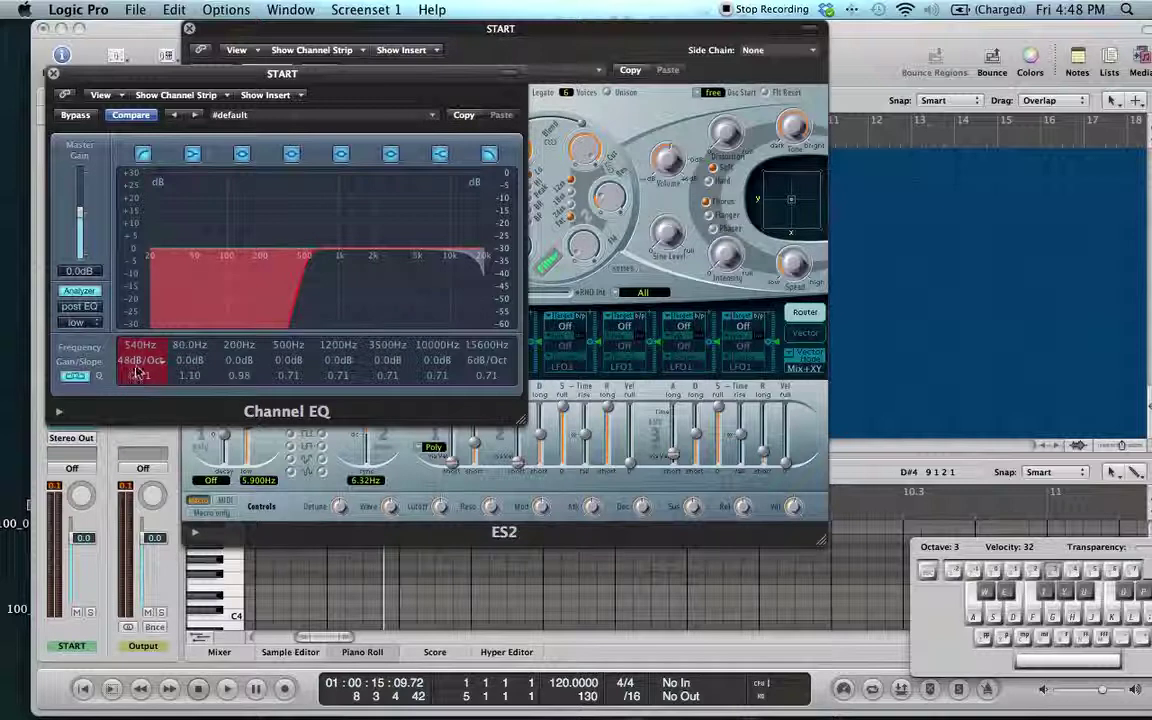
key("a")
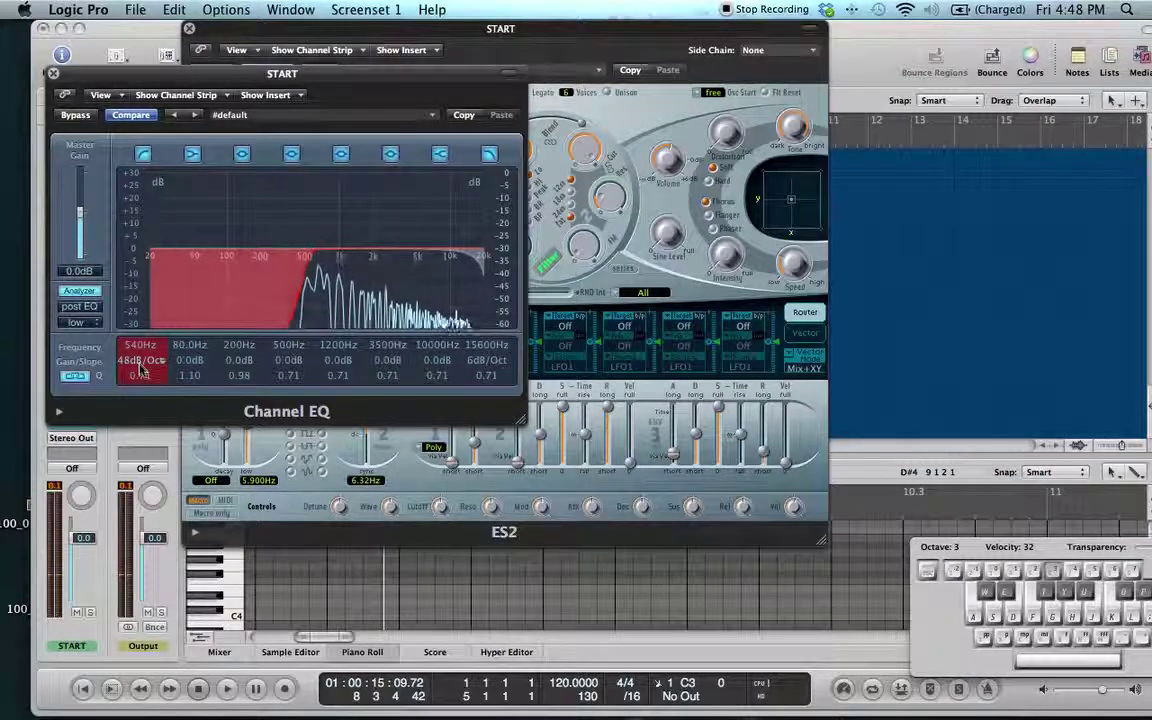
Compare gentler low-cut slopes, set the filter to 18 dB/Oct at 520 Hz, and audition it with a run of notes.
scroll(140, 371, "down", 1)
scroll(141, 371, "up", 1)
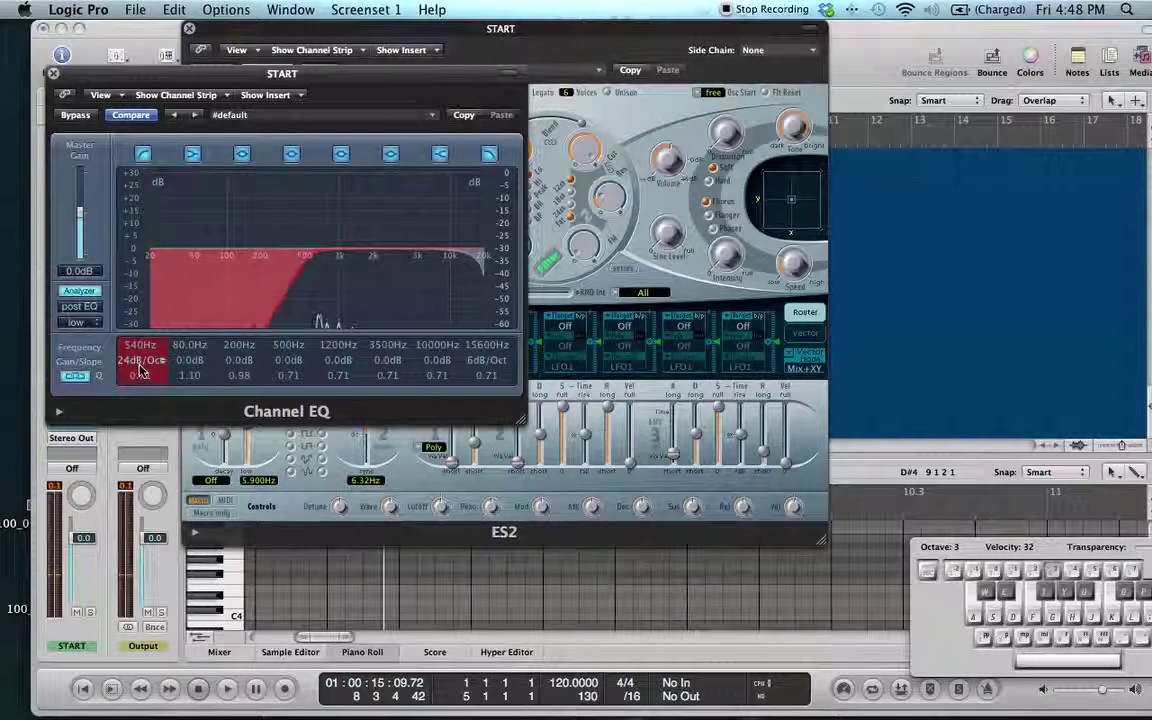
scroll(141, 371, "down", 1)
scroll(140, 369, "up", 1)
key("a")
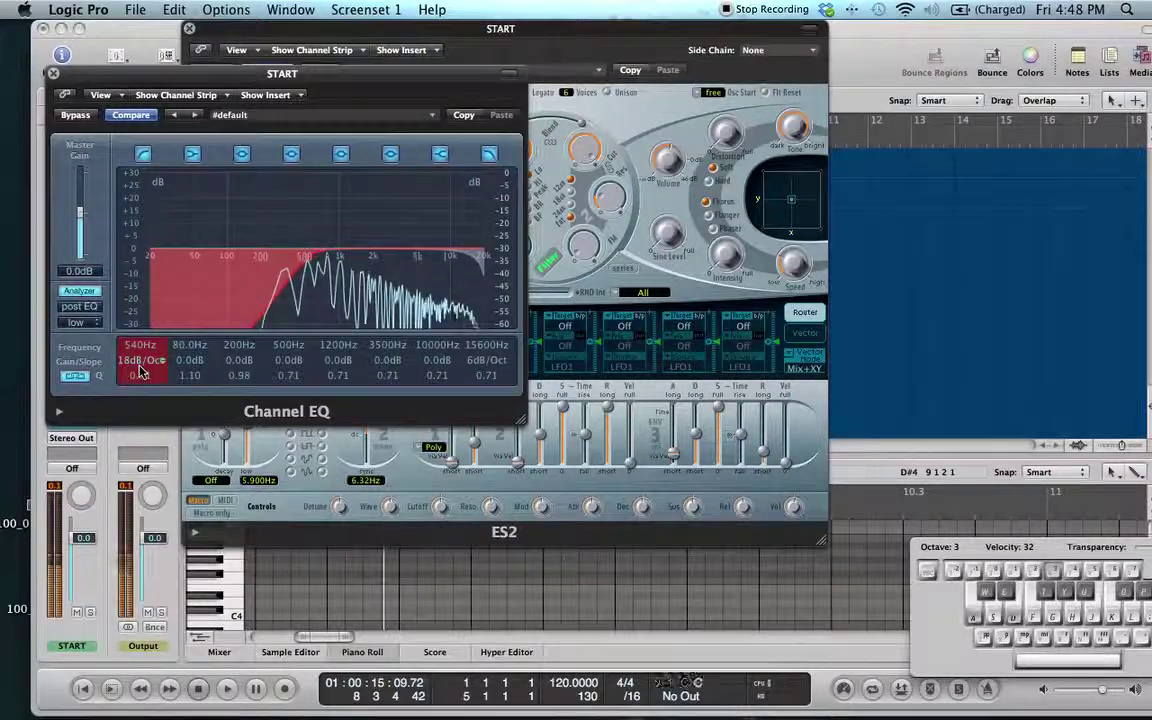
scroll(153, 344, "up", 1)
scroll(155, 347, "down", 3)
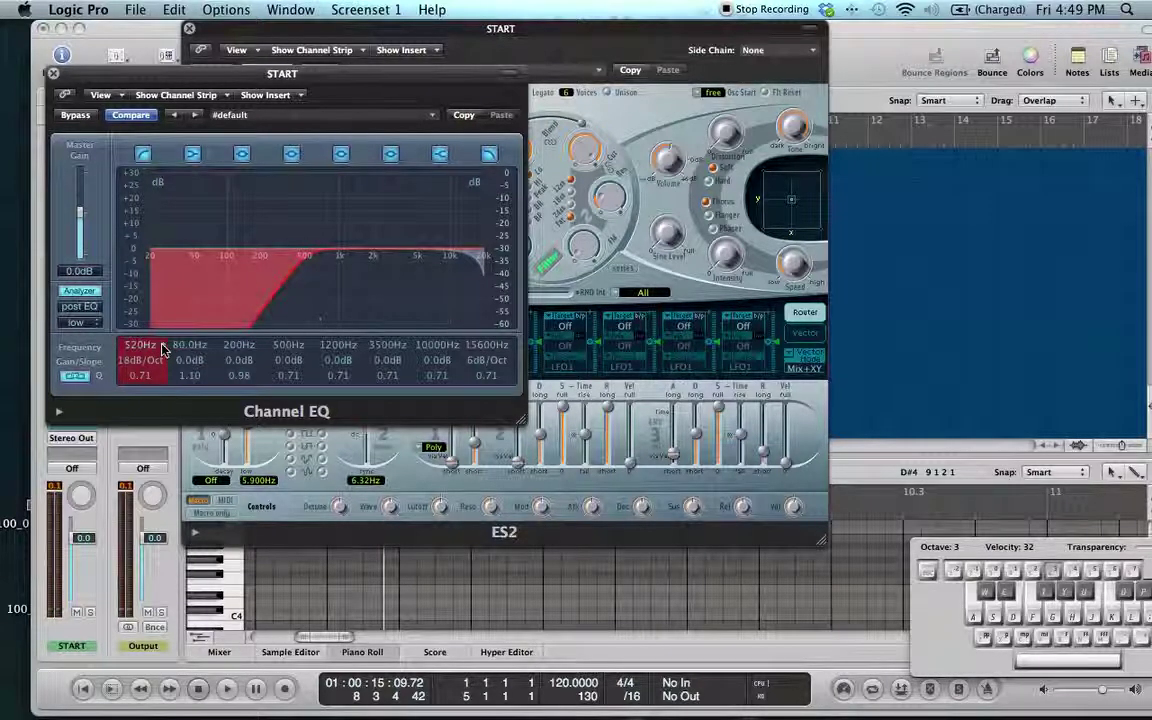
key("a")
key("d")
key("g")
key("j")
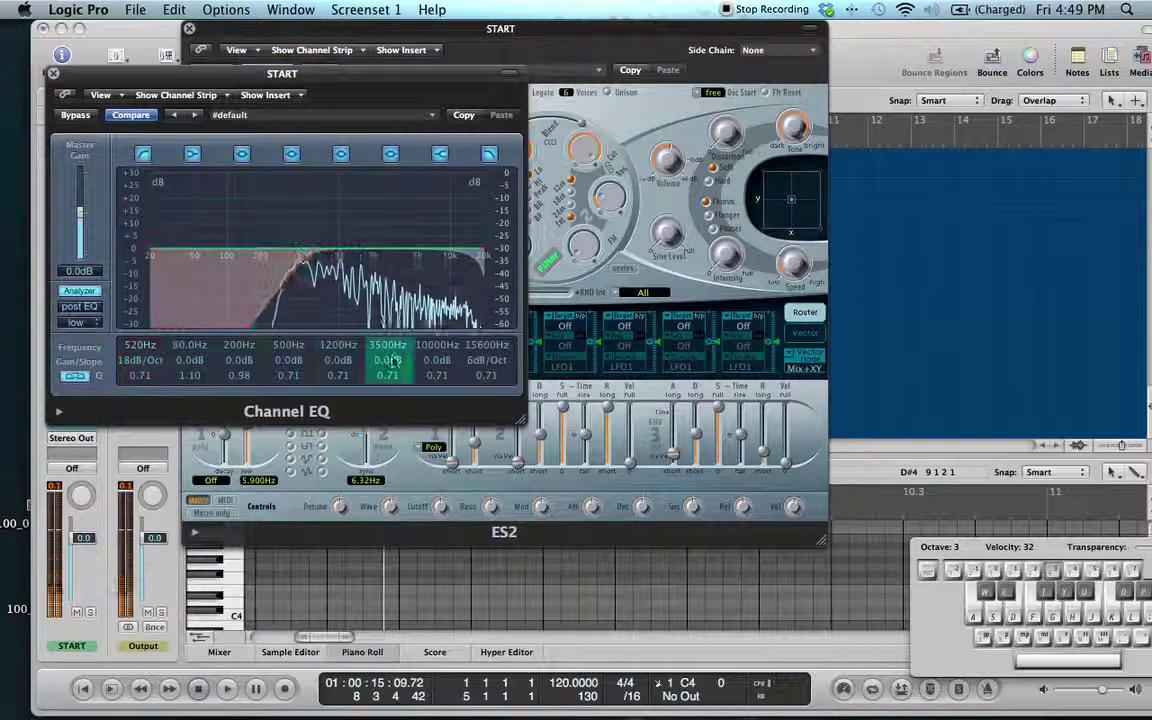
Boost the 3500 Hz peak band by 4.0 dB and sweep its frequency, trying it at 6600 Hz.
left_click_drag(405, 356, 406, 350)
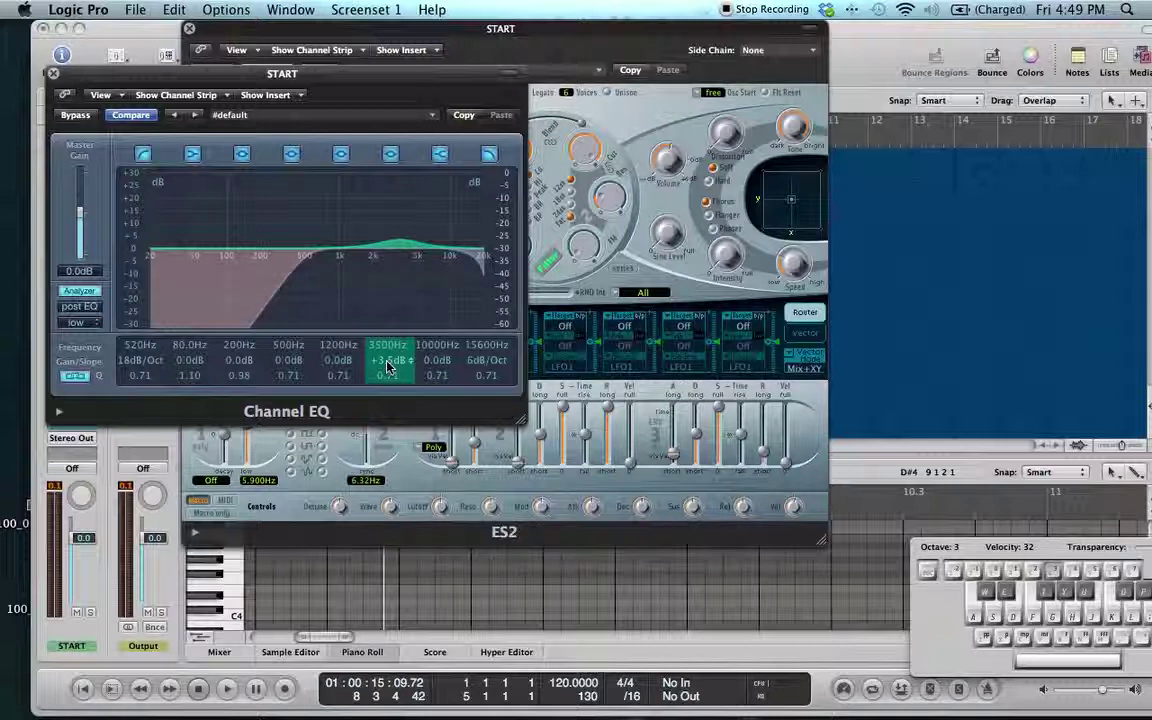
left_click_drag(389, 368, 396, 331)
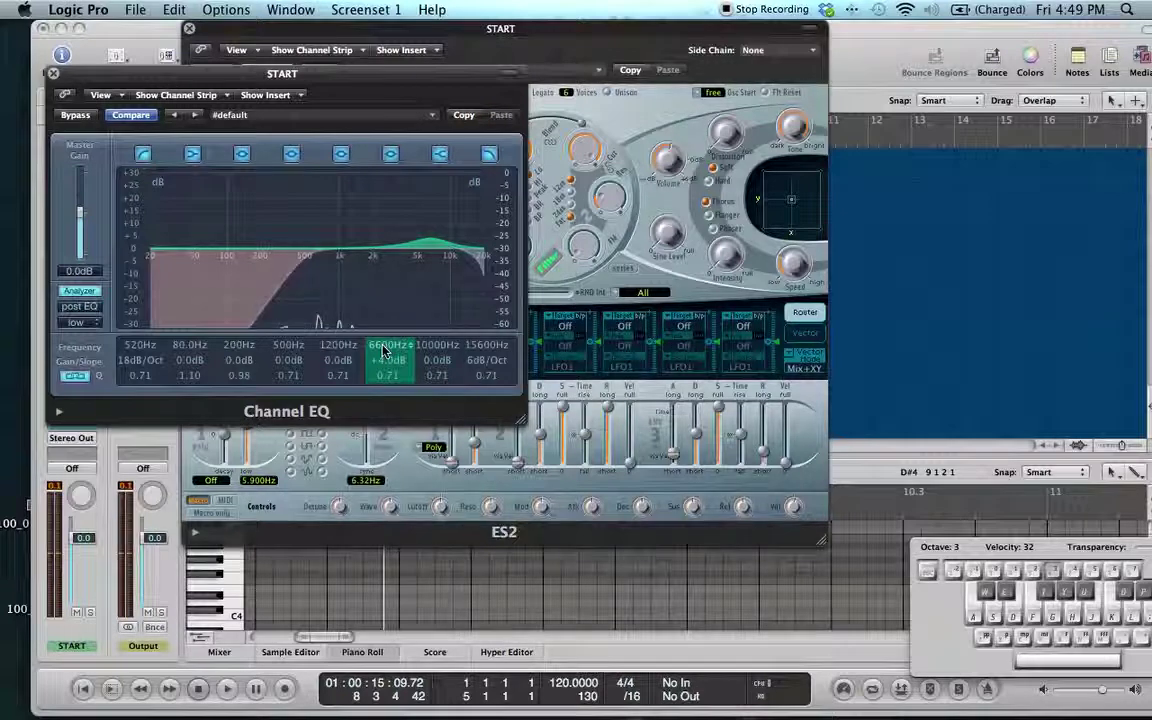
left_click_drag(385, 350, 385, 402)
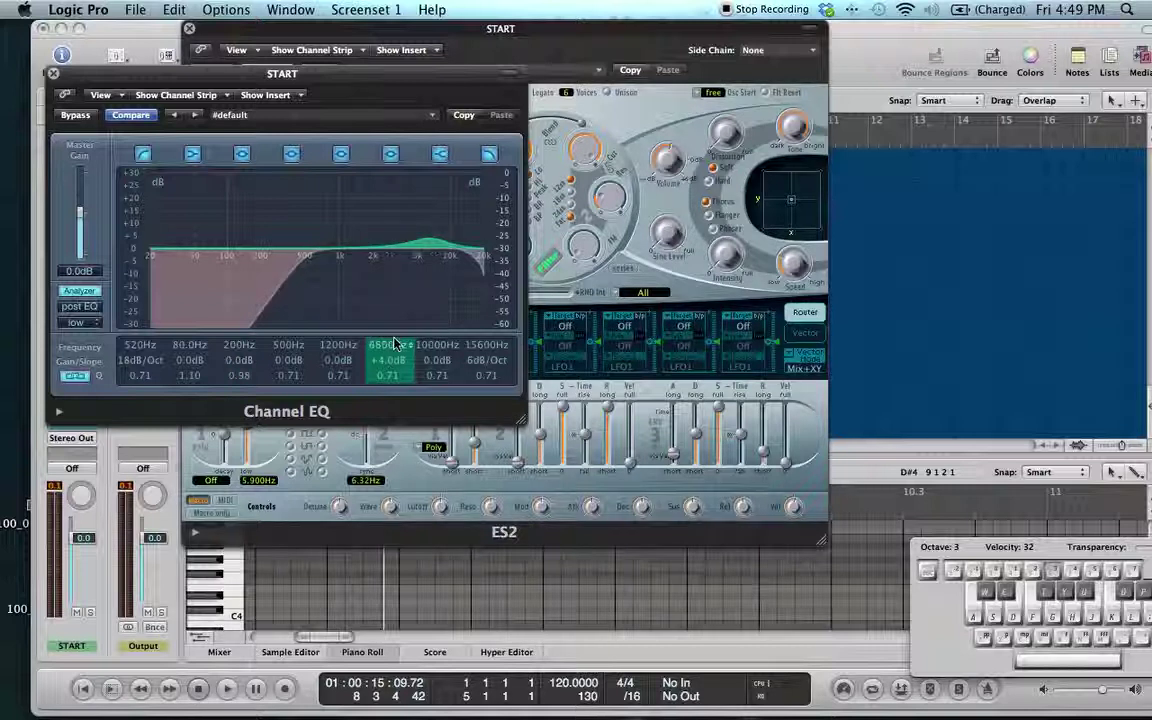
left_click_drag(392, 350, 392, 369)
Audition the boosted peak band with a series of notes and set its frequency to 3400 Hz.
key("a")
key("d")
key("h")
key("d")
key("a")
key("d")
key("g")
left_click_drag(381, 346, 379, 362)
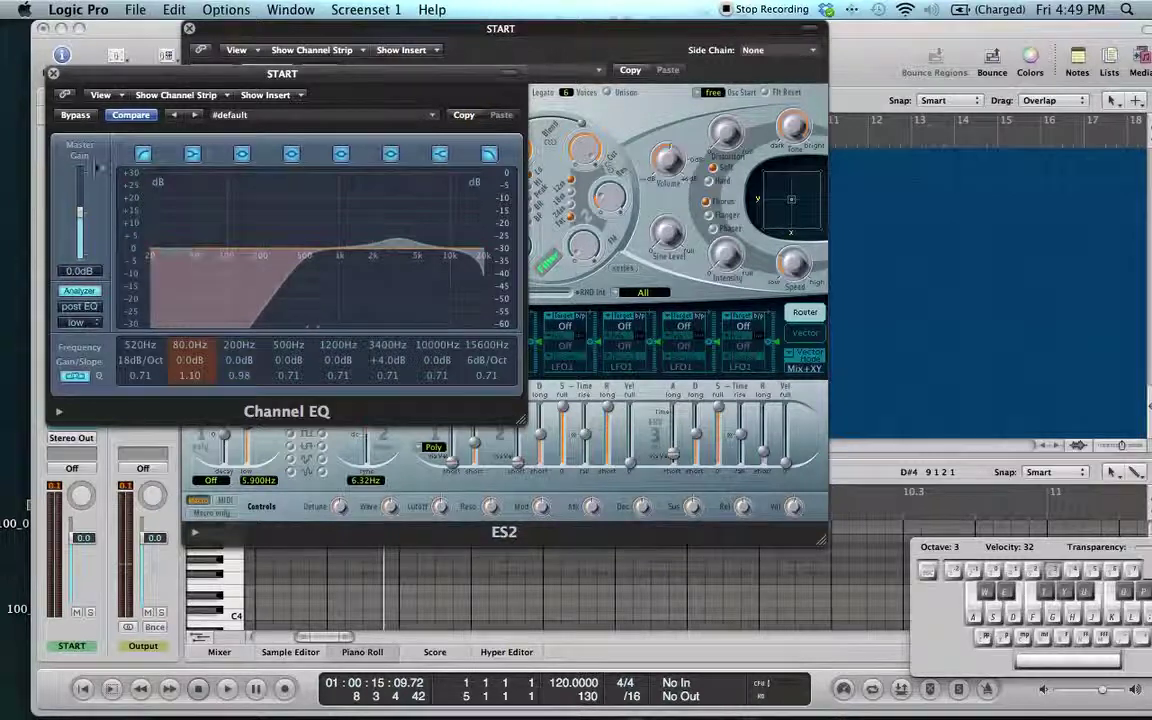
Close the Channel EQ and play notes to hear the equalised synth sound.
left_click(53, 73)
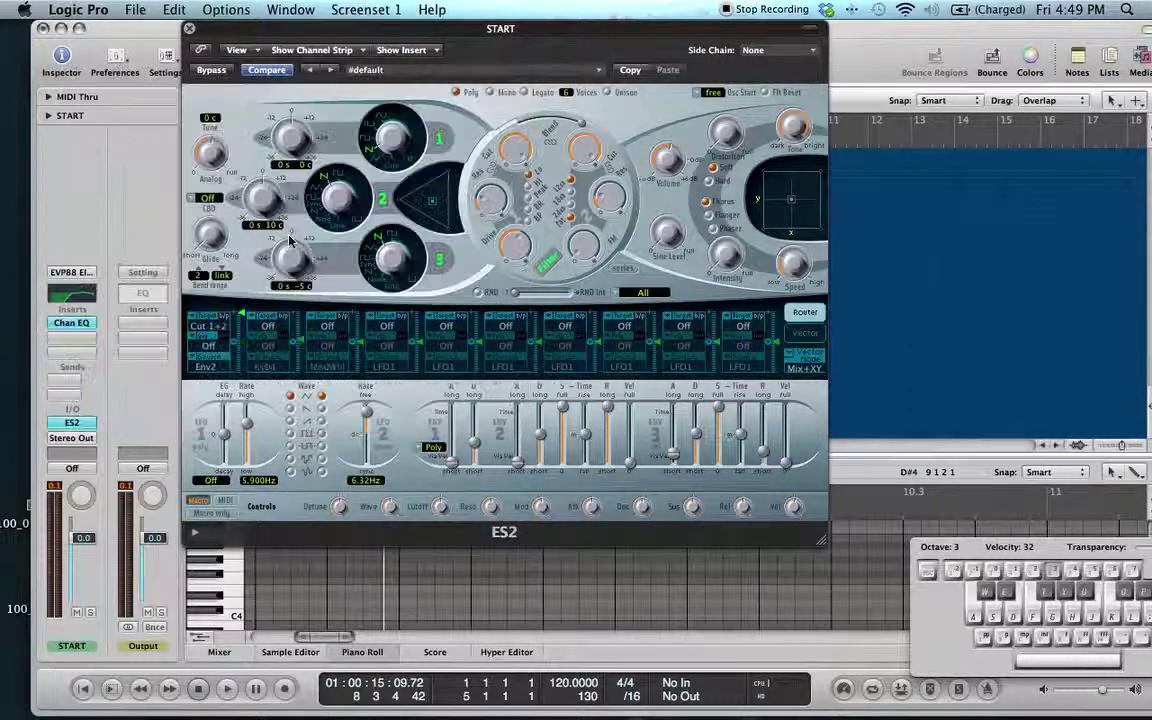
key("a")
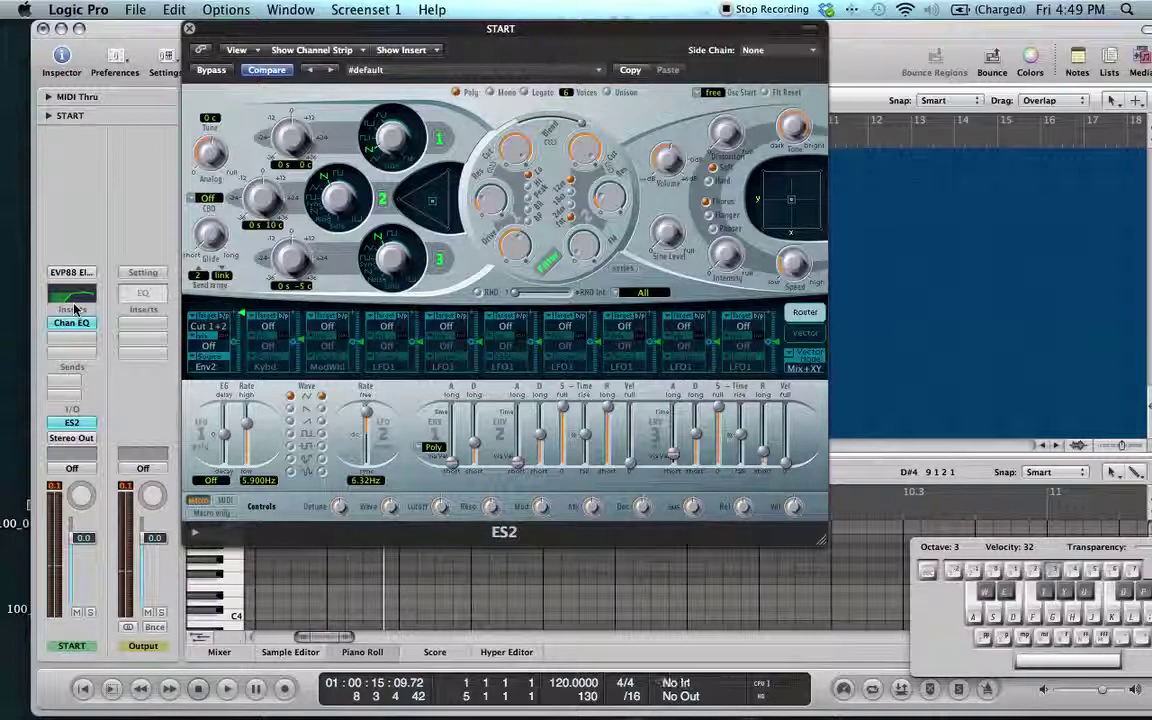
key("a")
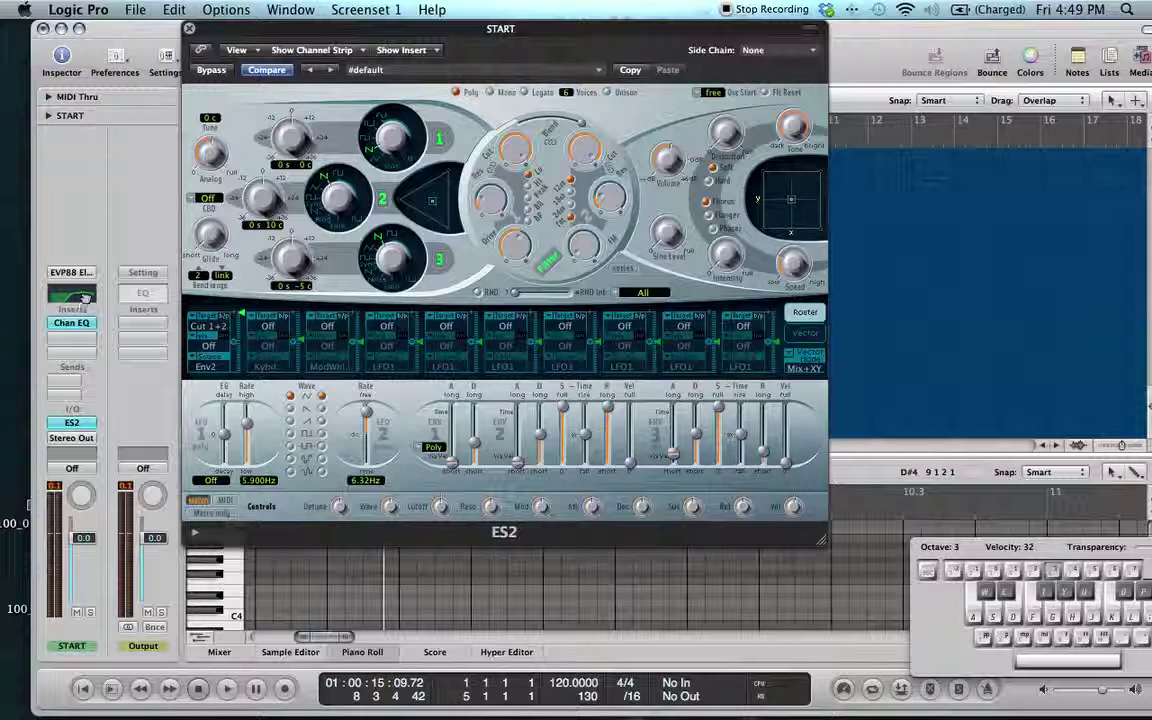
Reopen the START track's Channel EQ, set the low-cut filter to 12 dB/Oct at 310 Hz while playing notes, and close it.
double_click(85, 298)
left_click(79, 290)
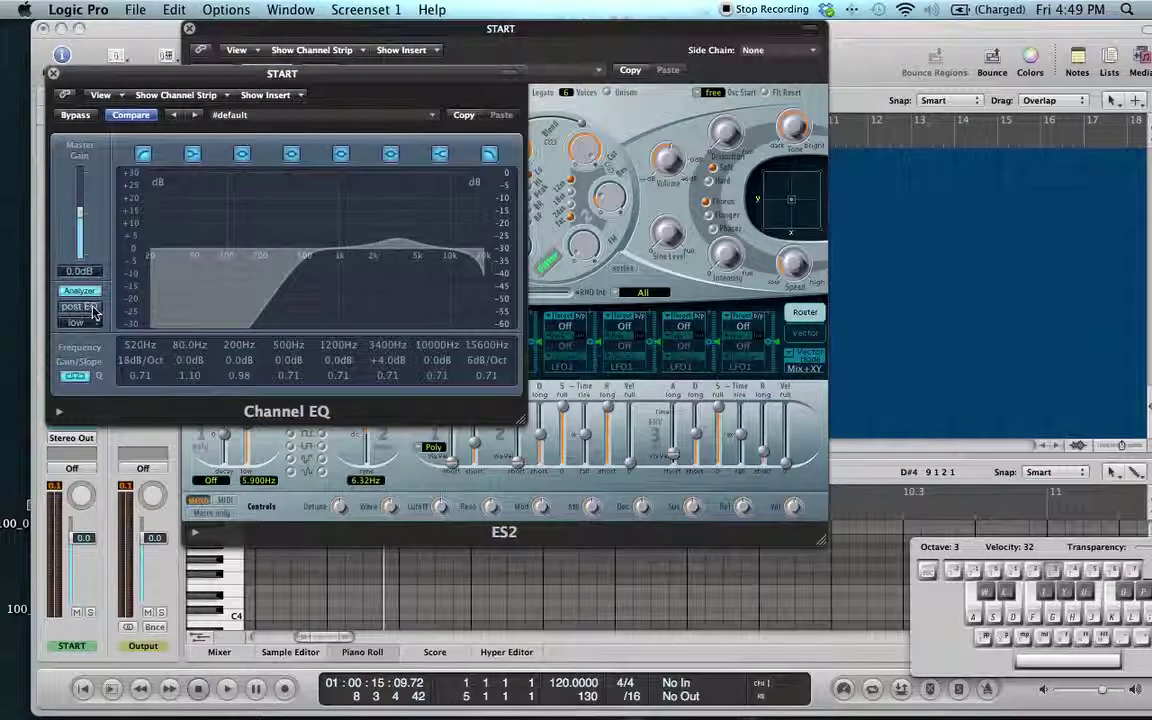
key("a")
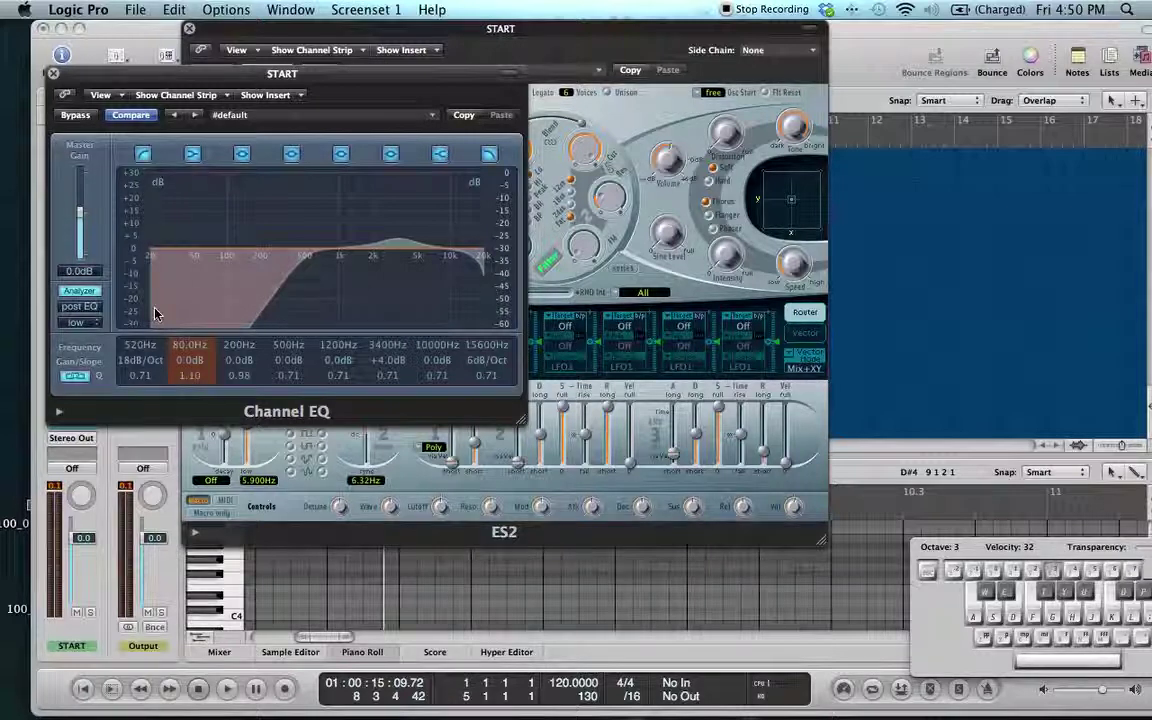
left_click_drag(145, 348, 137, 478)
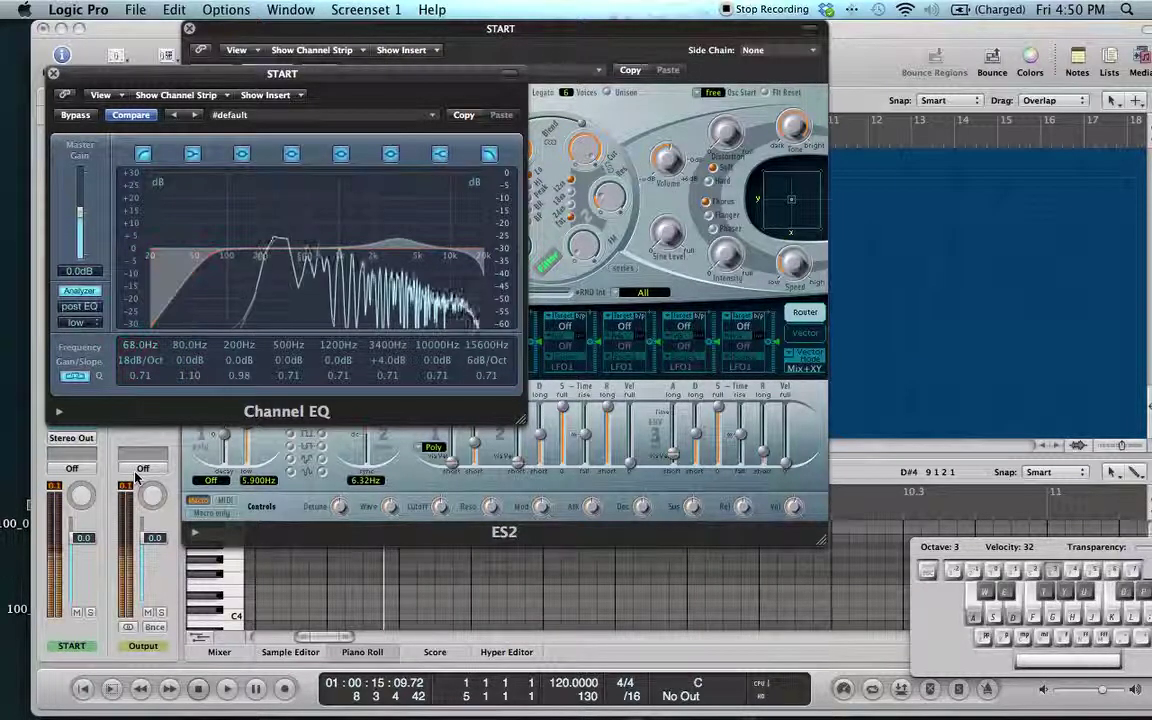
left_click_drag(145, 362, 149, 264)
left_click_drag(148, 348, 149, 308)
key("d")
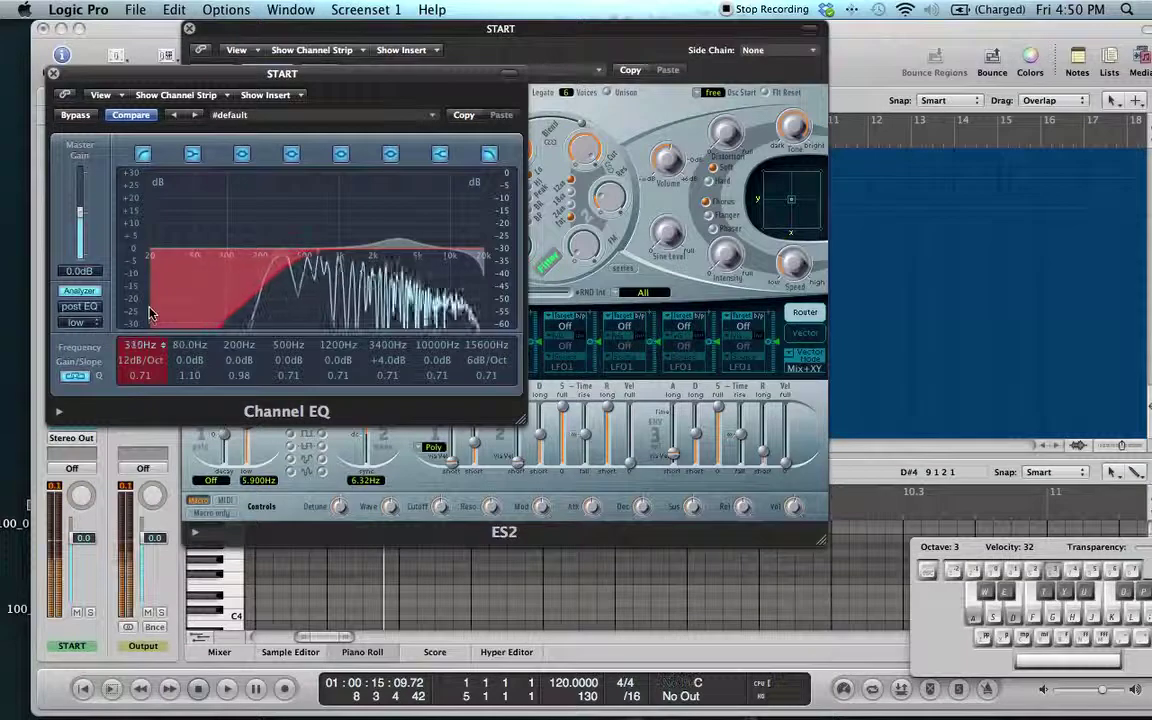
left_click(53, 73)
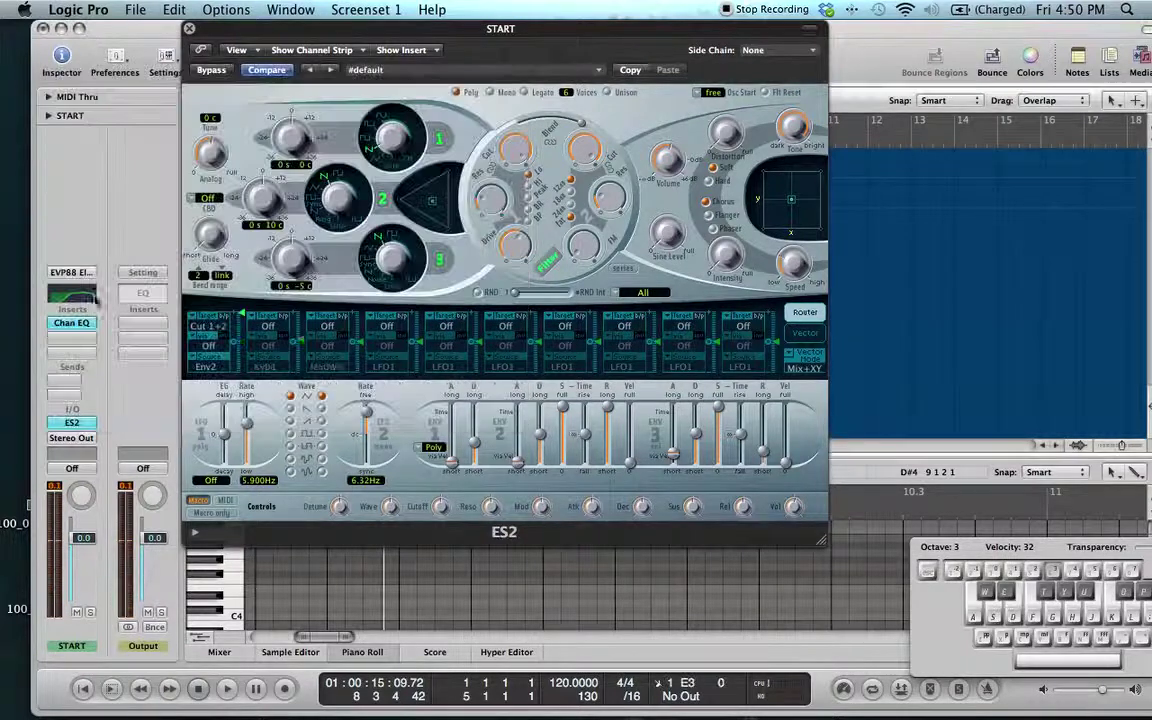
Add a send to Bus 2 on the START track and raise its send level.
left_click(70, 385)
mouse_move(80, 397)
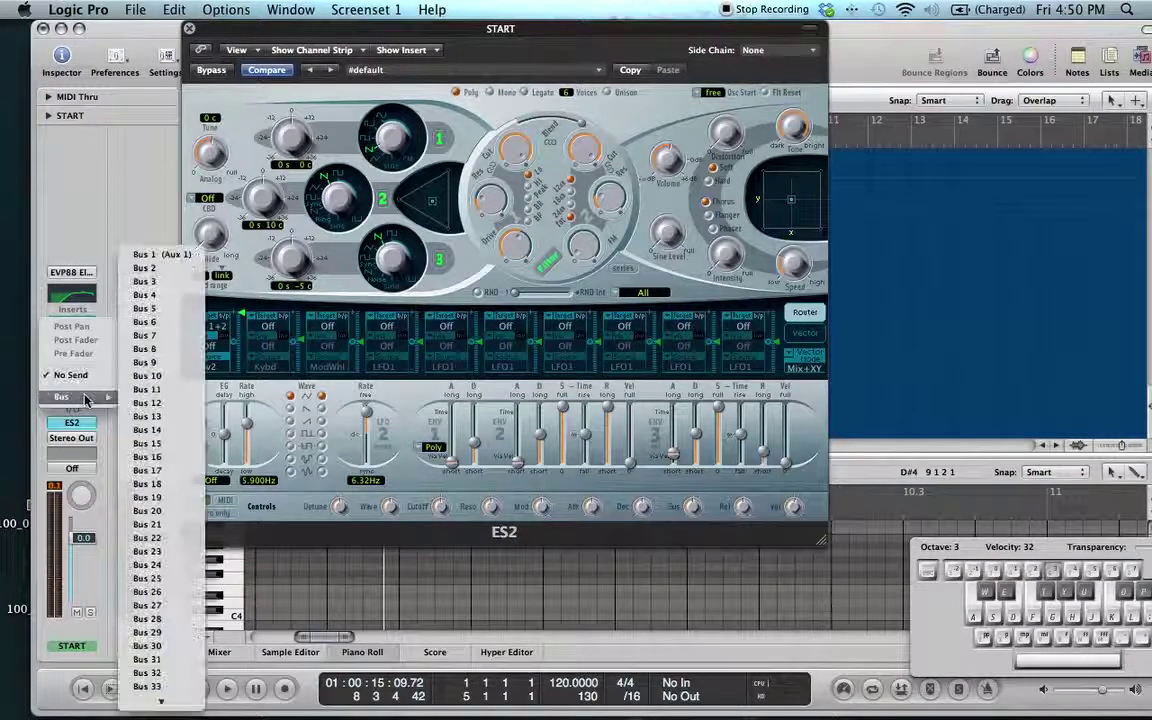
left_click(170, 268)
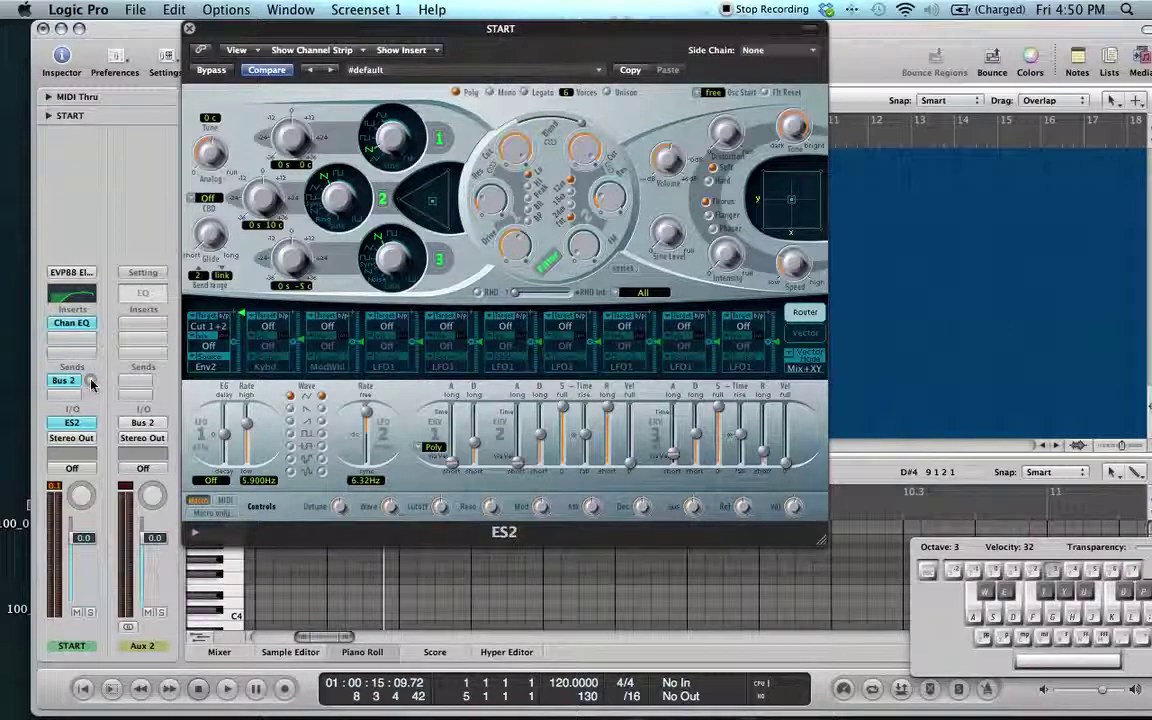
left_click_drag(90, 380, 93, 156)
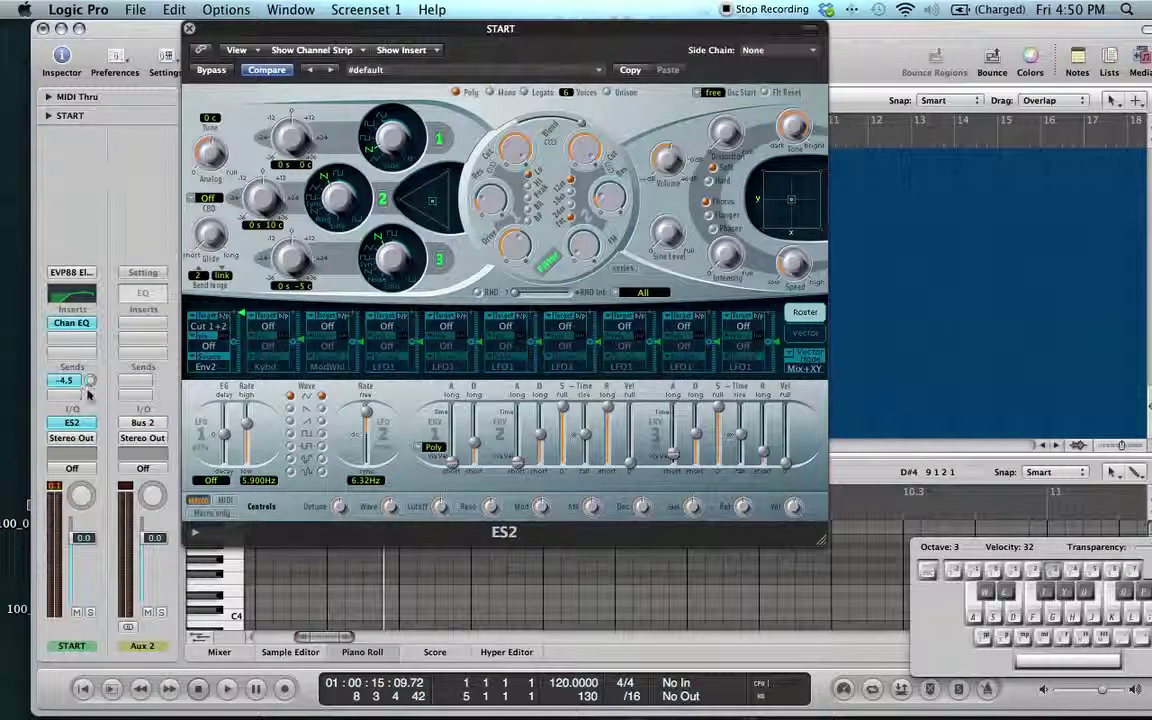
left_click_drag(91, 383, 91, 379)
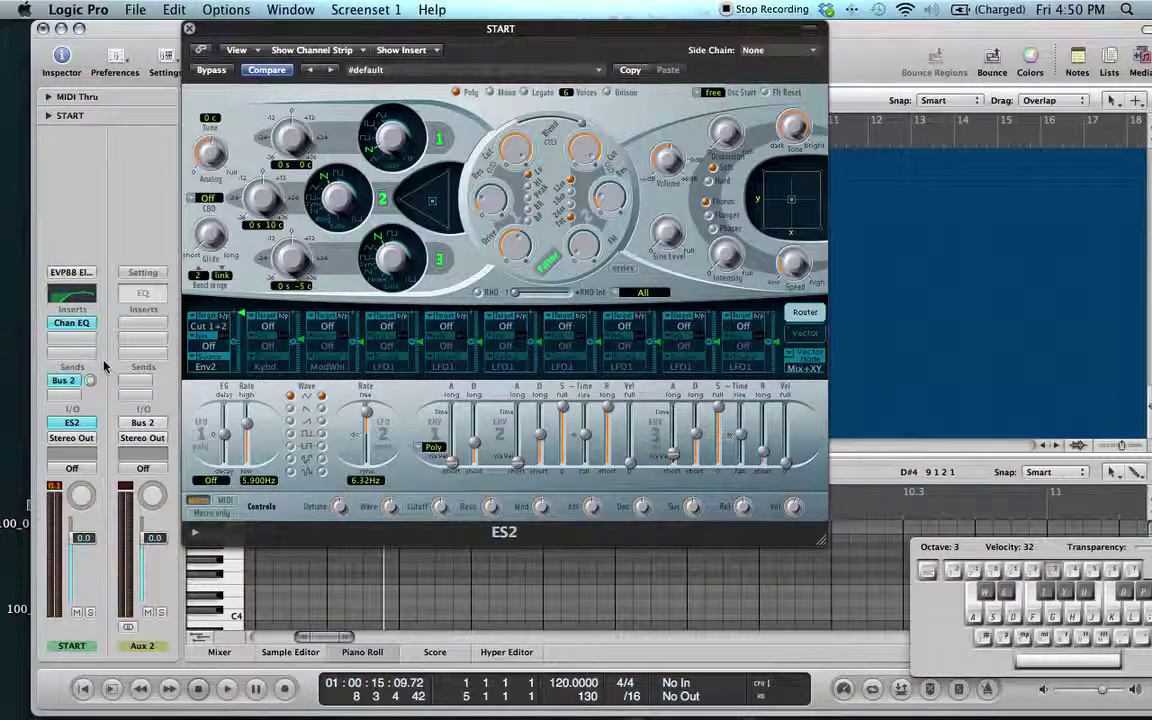
Insert a Space Designer reverb on the Aux 2 channel strip.
left_click(100, 338)
mouse_move(198, 473)
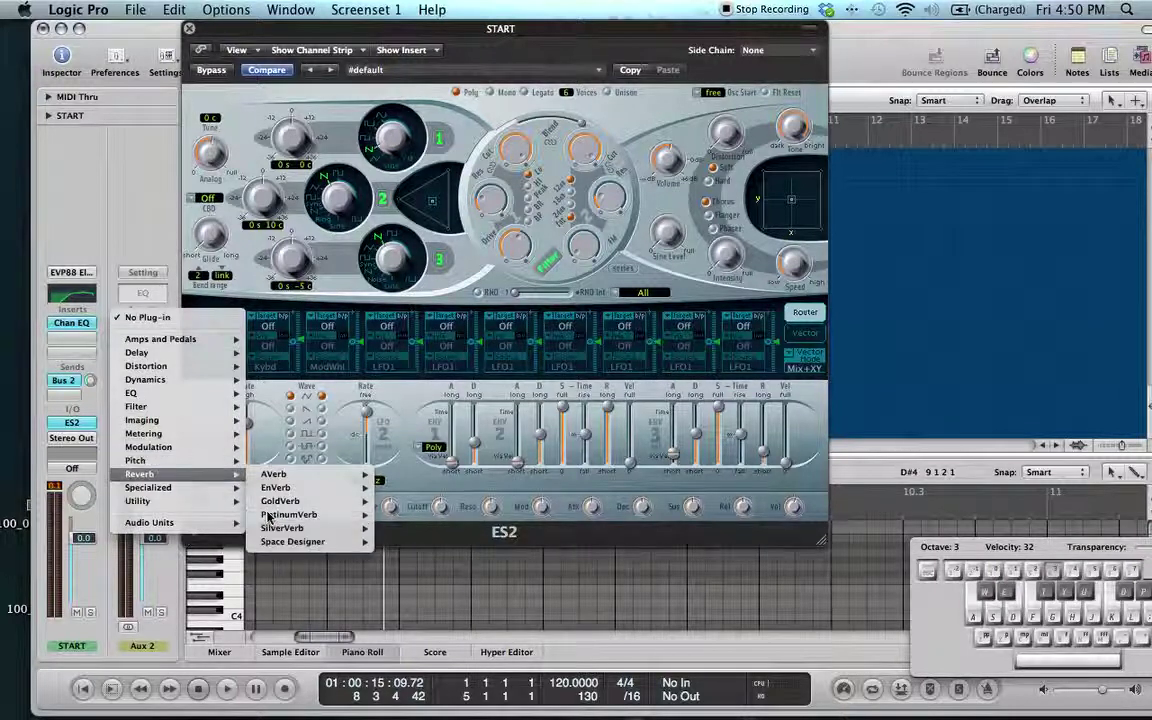
left_click(328, 541)
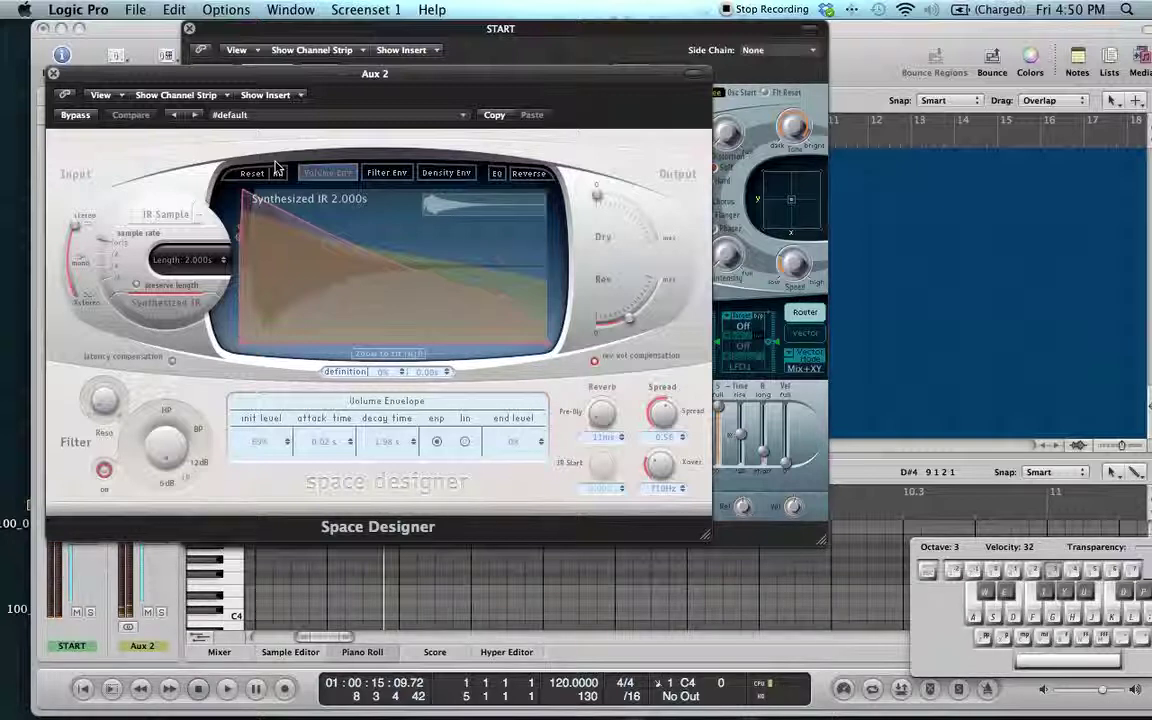
Audition the reverb by playing notes in octave 1 and octave 4 of the musical typing keyboard.
key("z")
key("z")
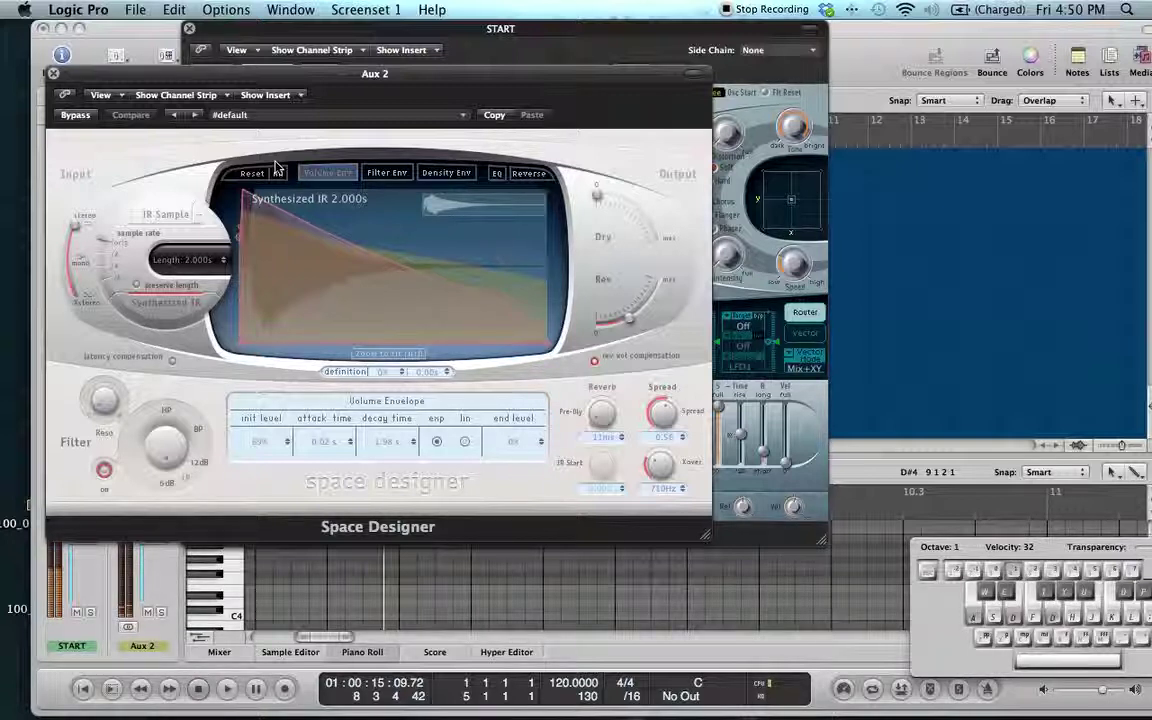
key("a")
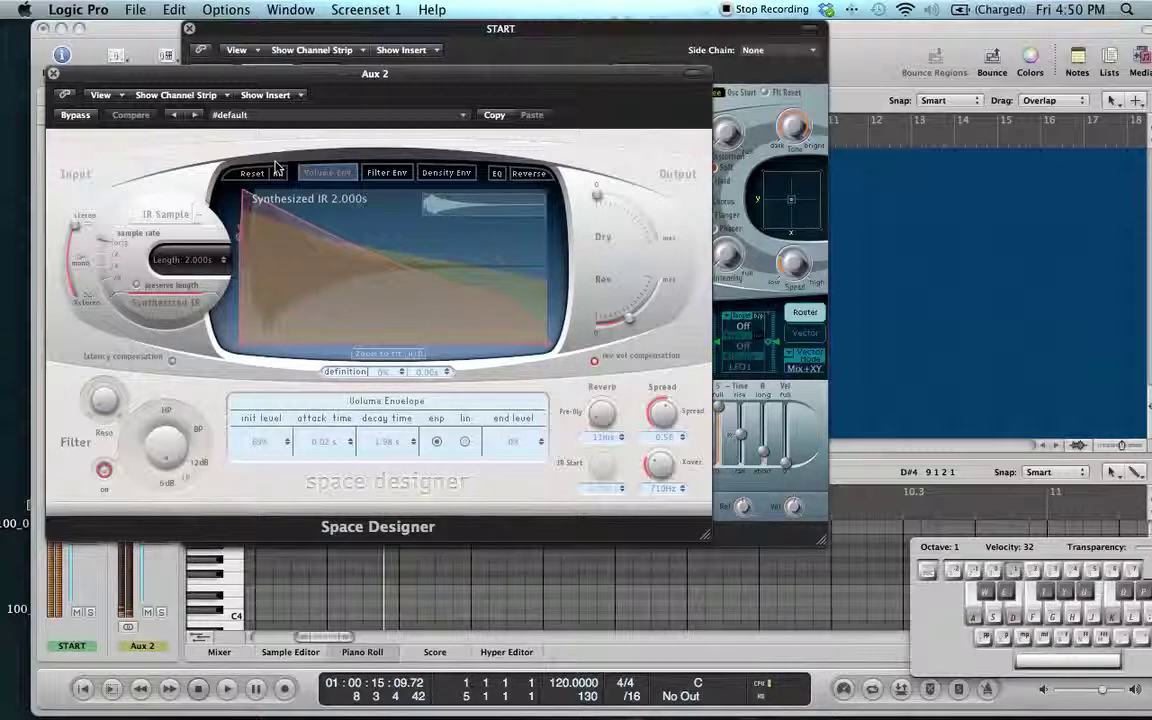
key("x")
key("x")
key("x")
key("d")
Close Space Designer and lower the START track's volume fader to -2.6 dB.
left_click(53, 73)
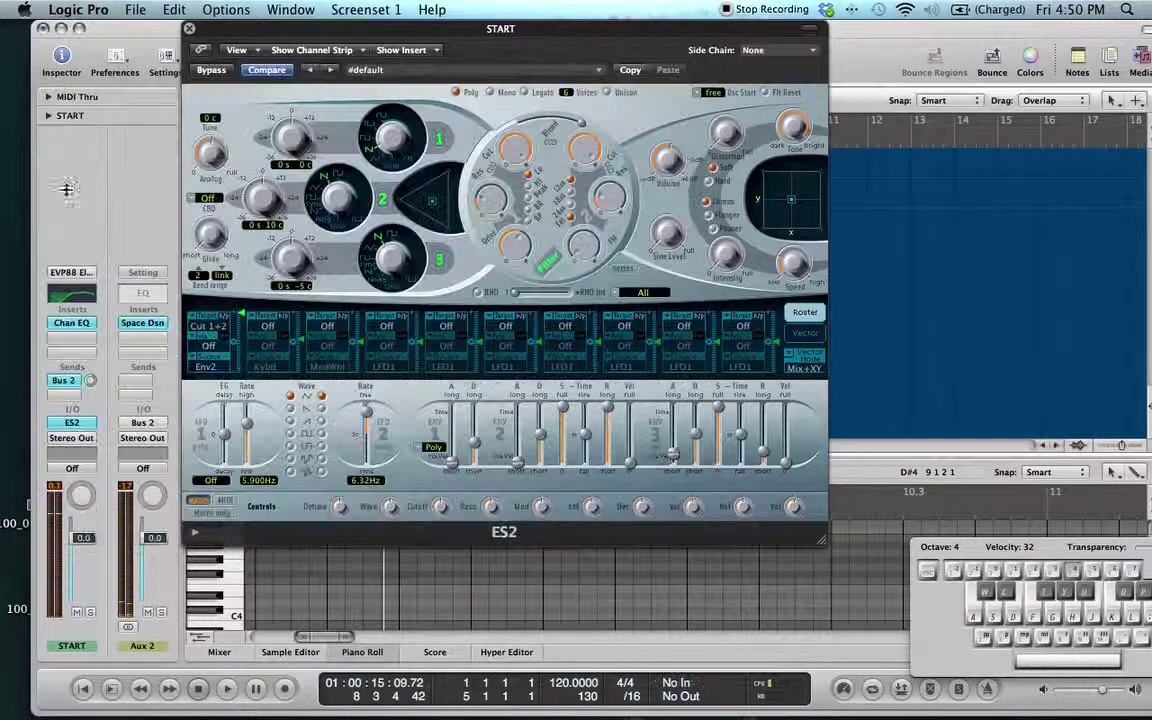
left_click_drag(84, 548, 84, 573)
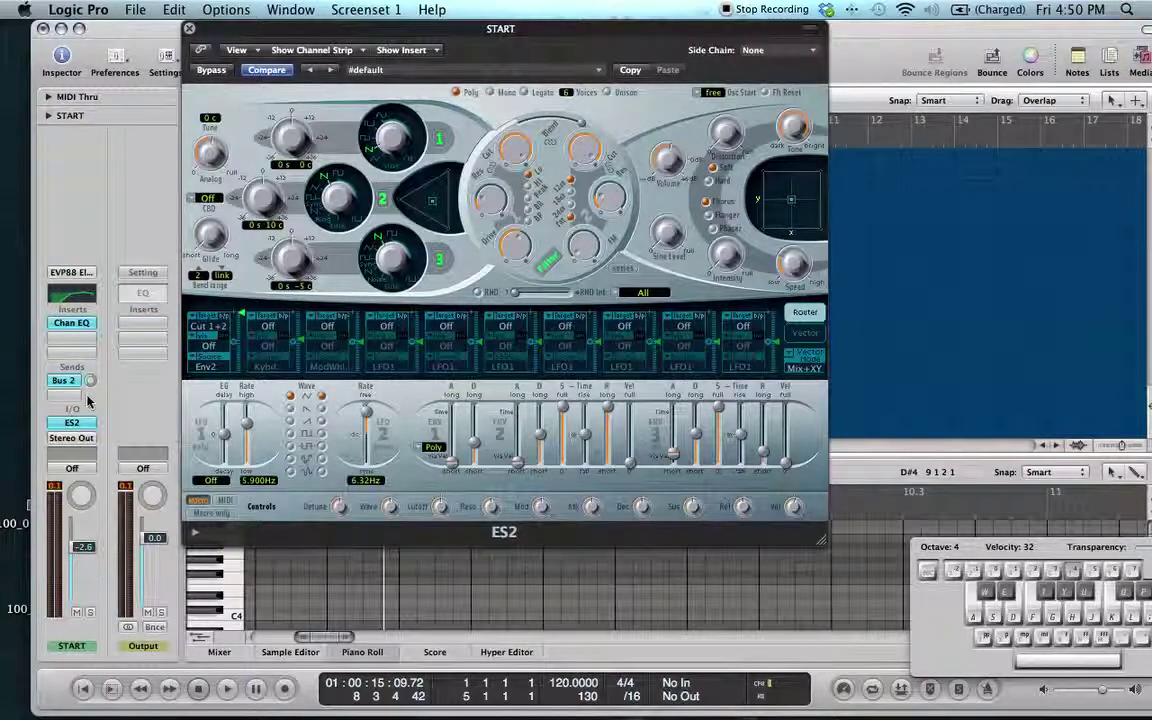
Insert an Echo delay on the Aux 2 channel strip in the slot below Space Designer.
left_click(60, 381)
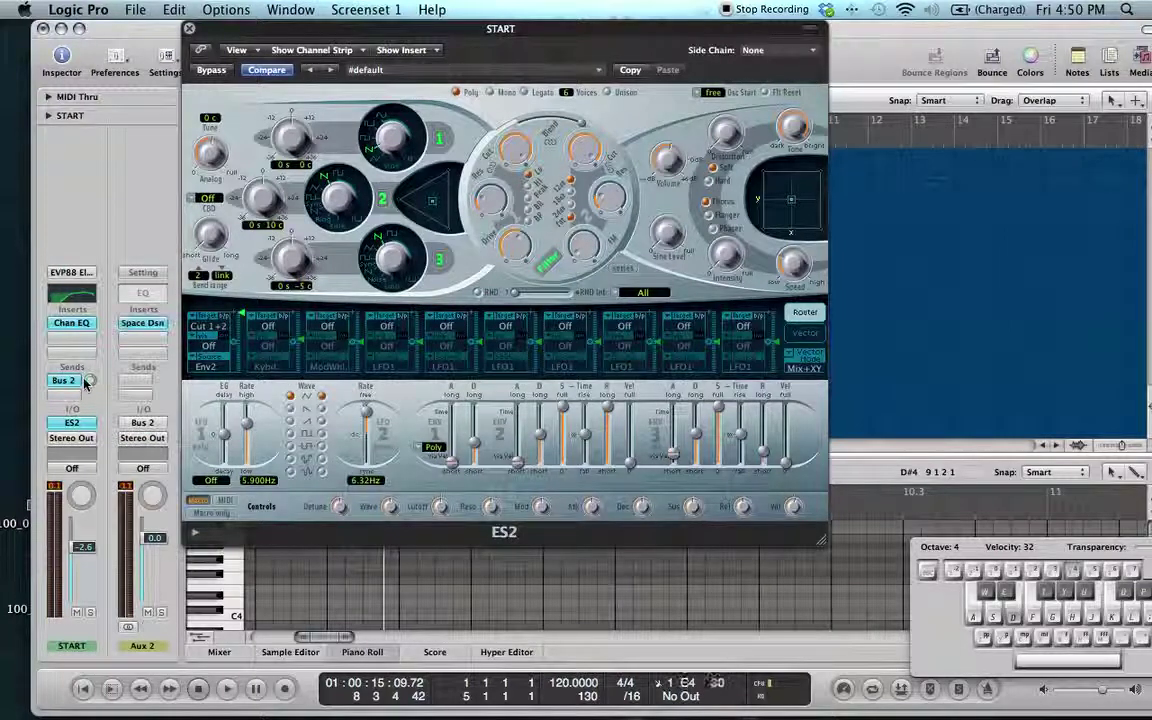
left_click(140, 336)
mouse_move(200, 368)
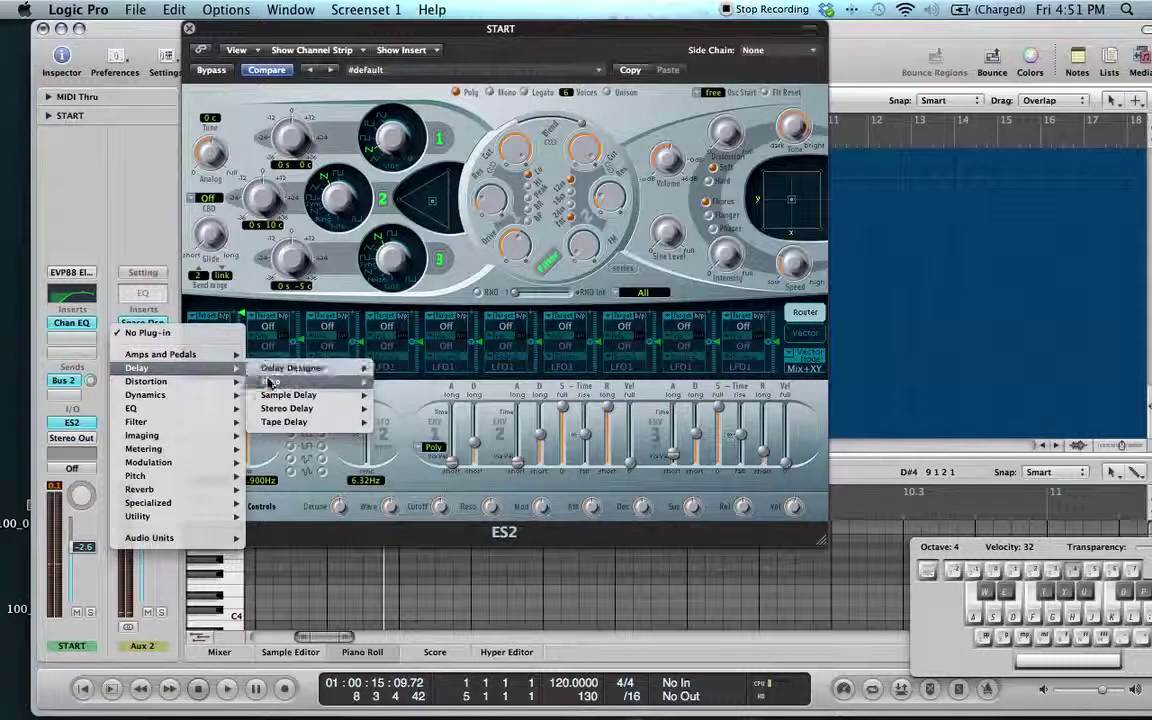
left_click(268, 383)
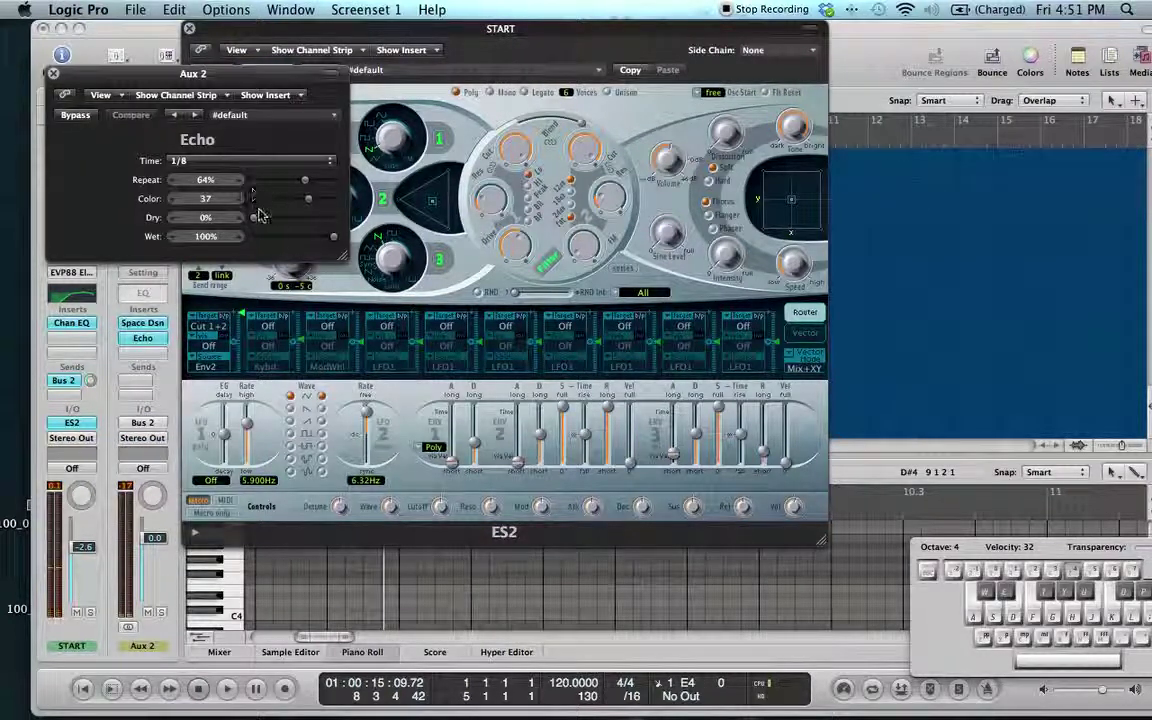
Set the Echo's dry level to 100% and its wet level to 58%.
left_click_drag(259, 219, 456, 255)
left_click_drag(333, 236, 303, 236)
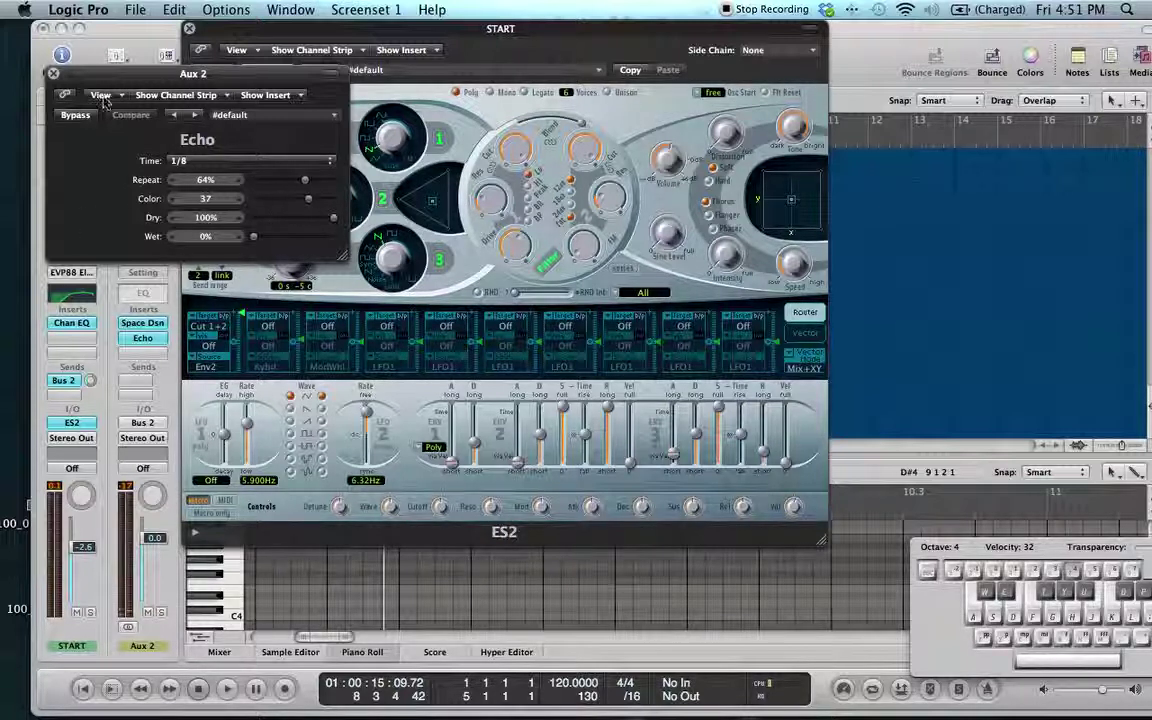
left_click_drag(349, 242, 274, 242)
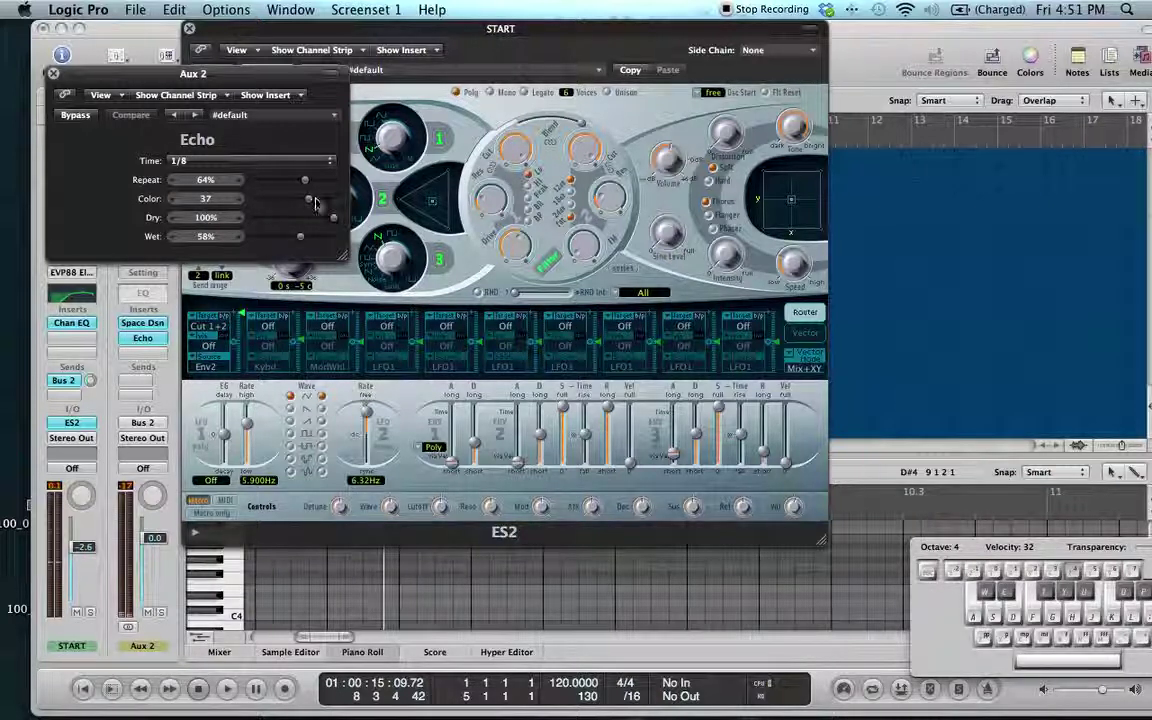
Audition different Echo color settings with test notes, settling on a Color of 24, and close the Echo window.
left_click_drag(315, 204, 268, 205)
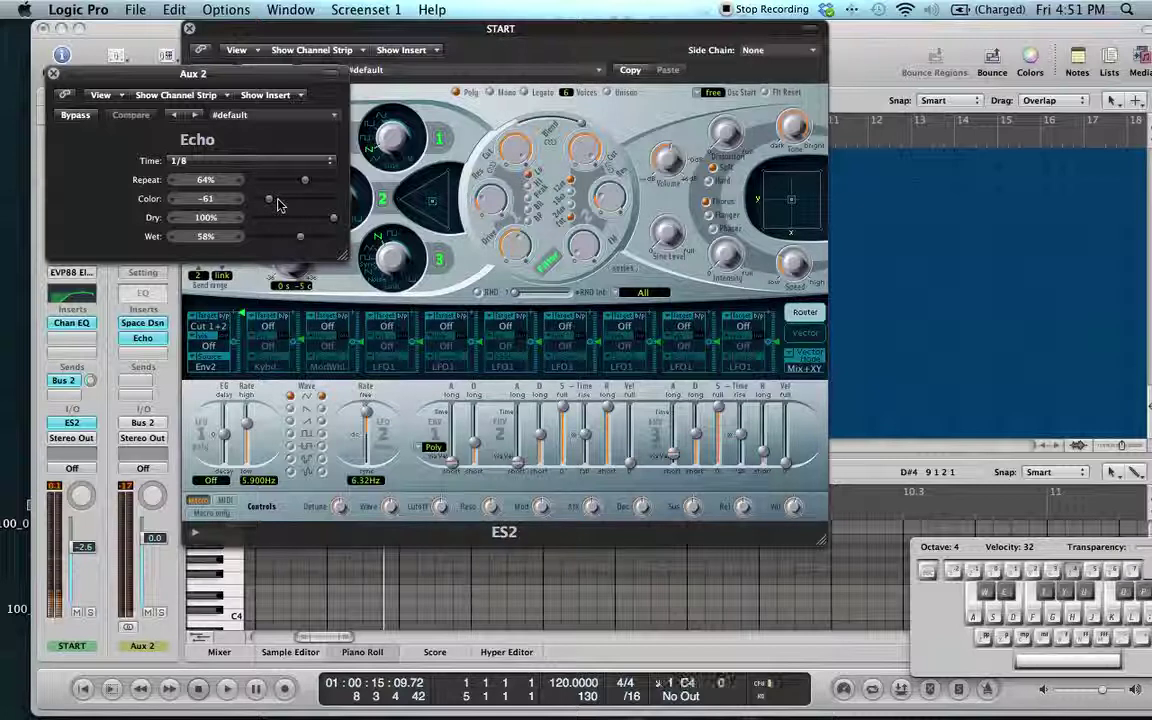
left_click_drag(278, 201, 332, 200)
key("a")
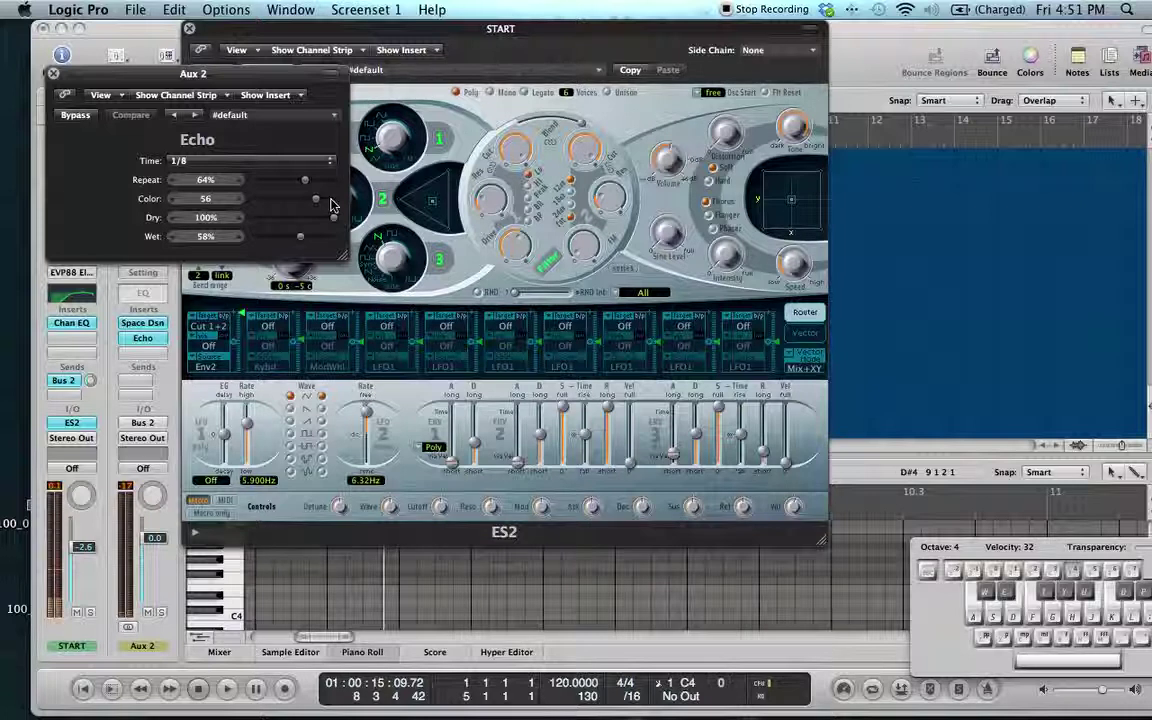
mouse_move(333, 205)
left_mouse_down()
mouse_move(309, 200)
mouse_move(318, 203)
left_mouse_up()
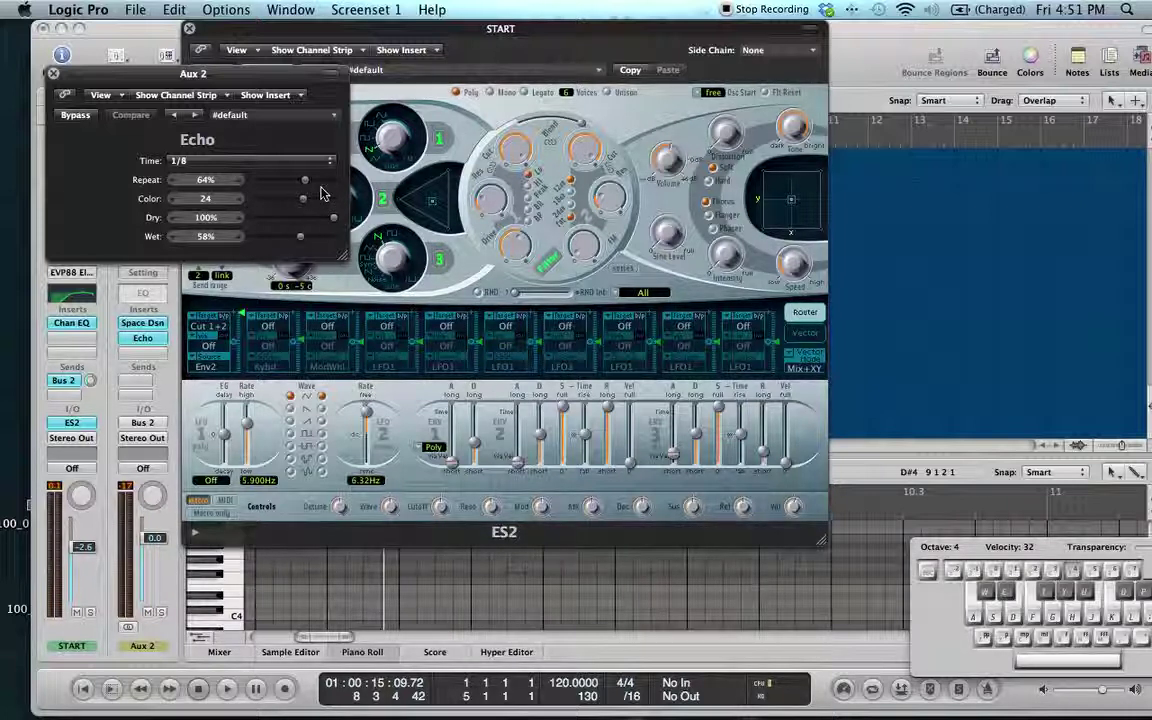
key("d")
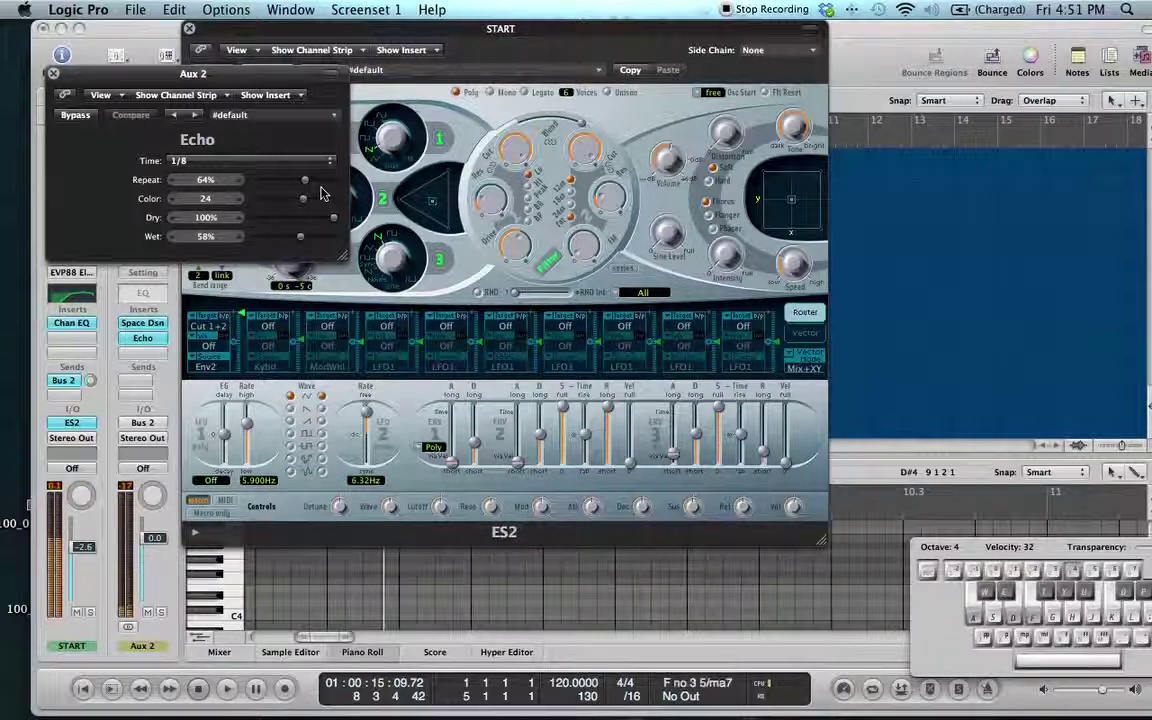
key("g")
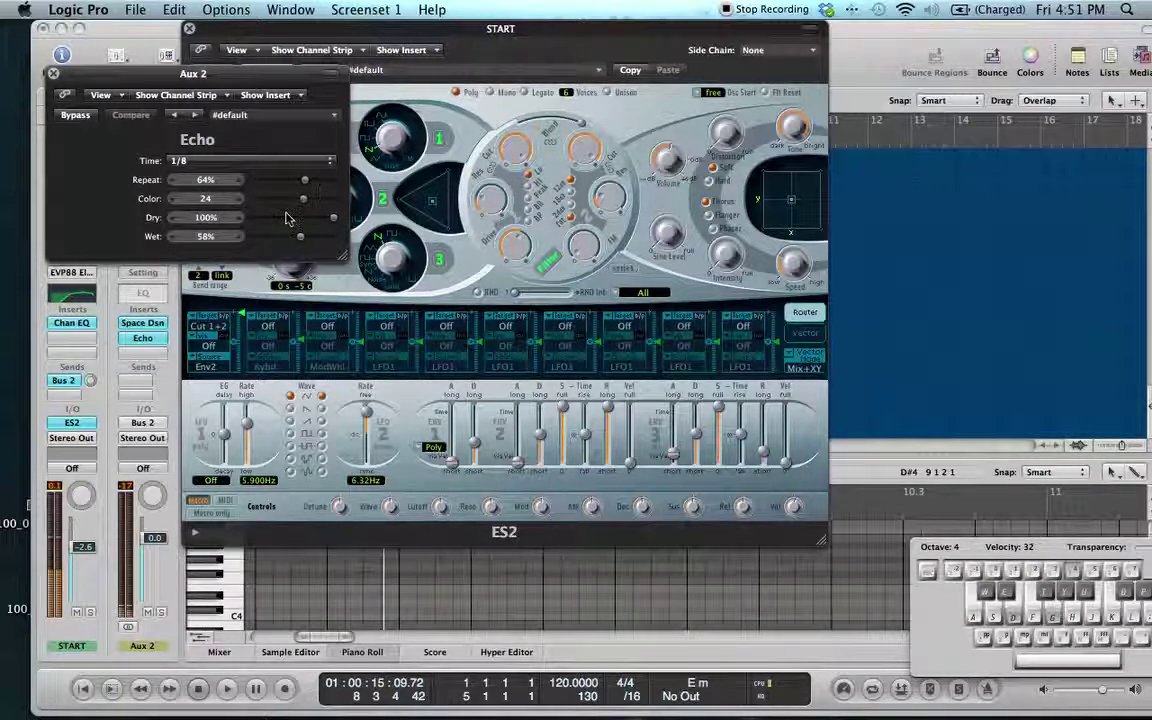
left_click(53, 73)
Shift the musical typing keyboard to octave 3 and audition the echoed sound with single notes and chords.
key("z")
key("z")
key("x")
key("x")
key("a")
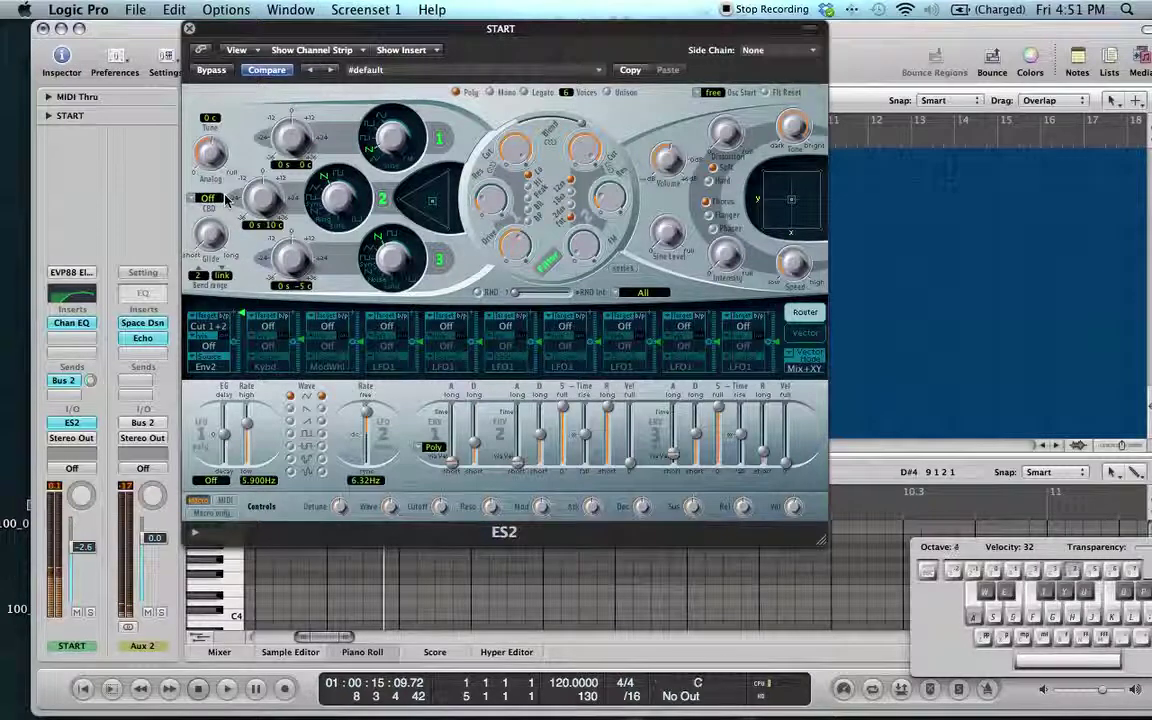
key("x")
key("a")
key("h")
key("j")
key("s")
key("f")
key("h")
key("k")
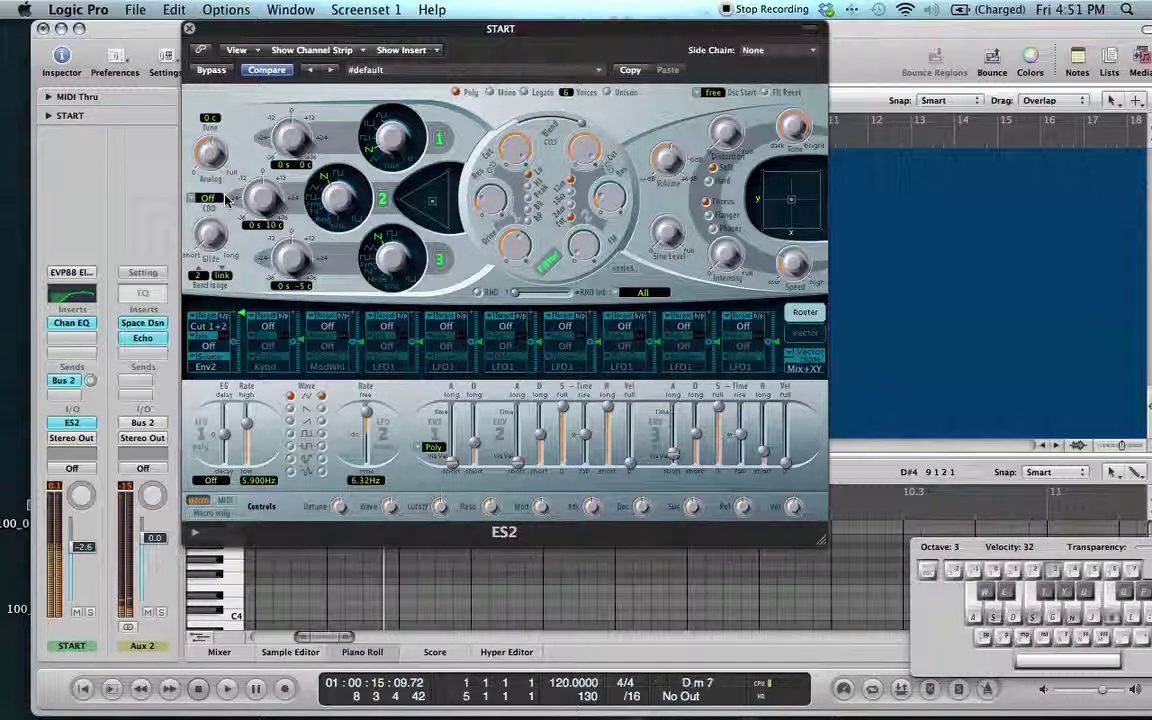
key("g")
key("a")
key("d")
key("g")
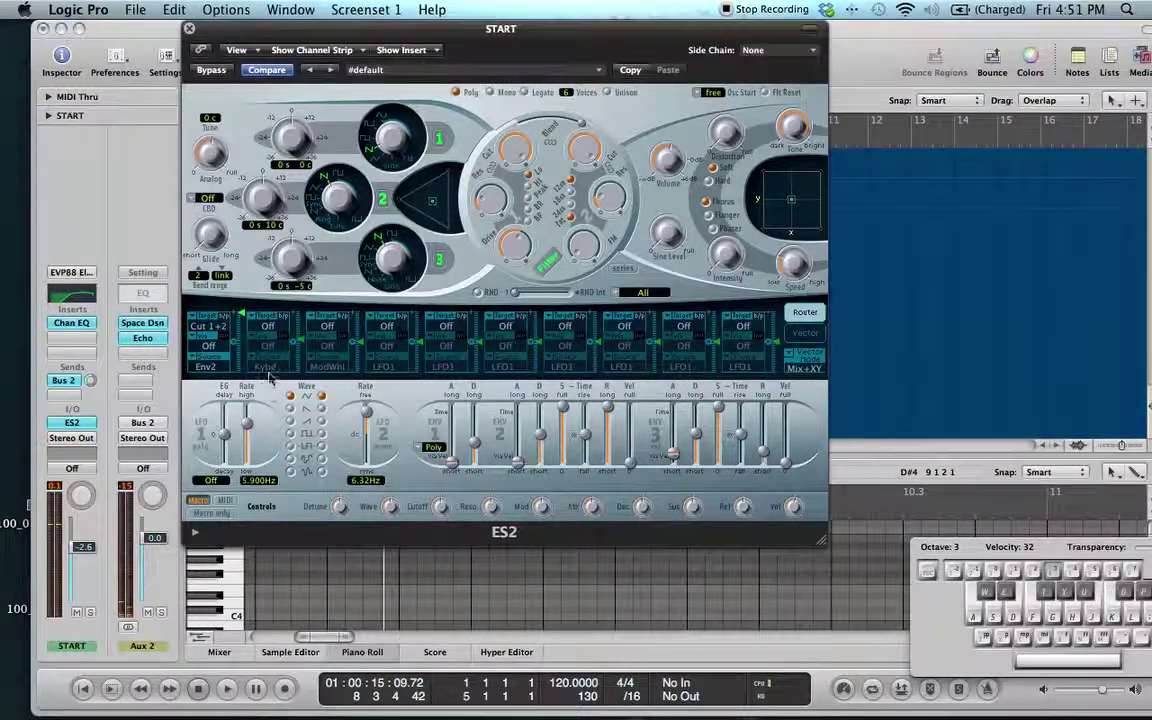
Set the target of the second ES2 modulation router slot to Amp.
left_click(272, 324)
left_click(220, 362)
left_click(280, 329)
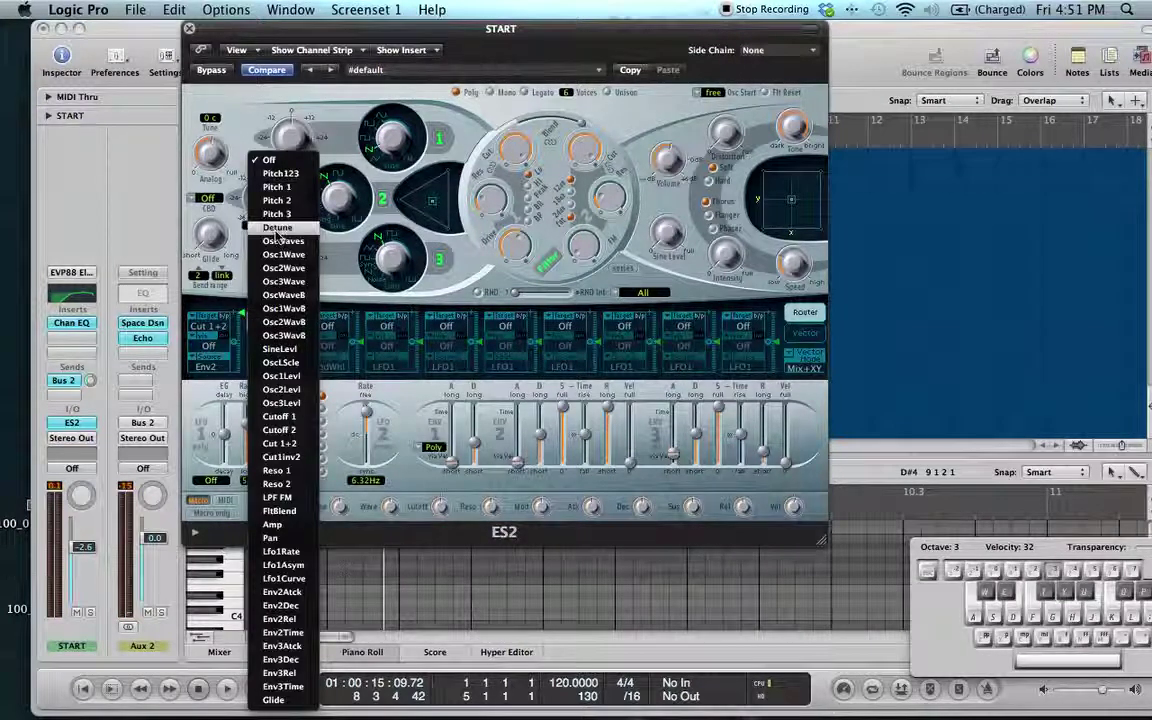
left_click(291, 525)
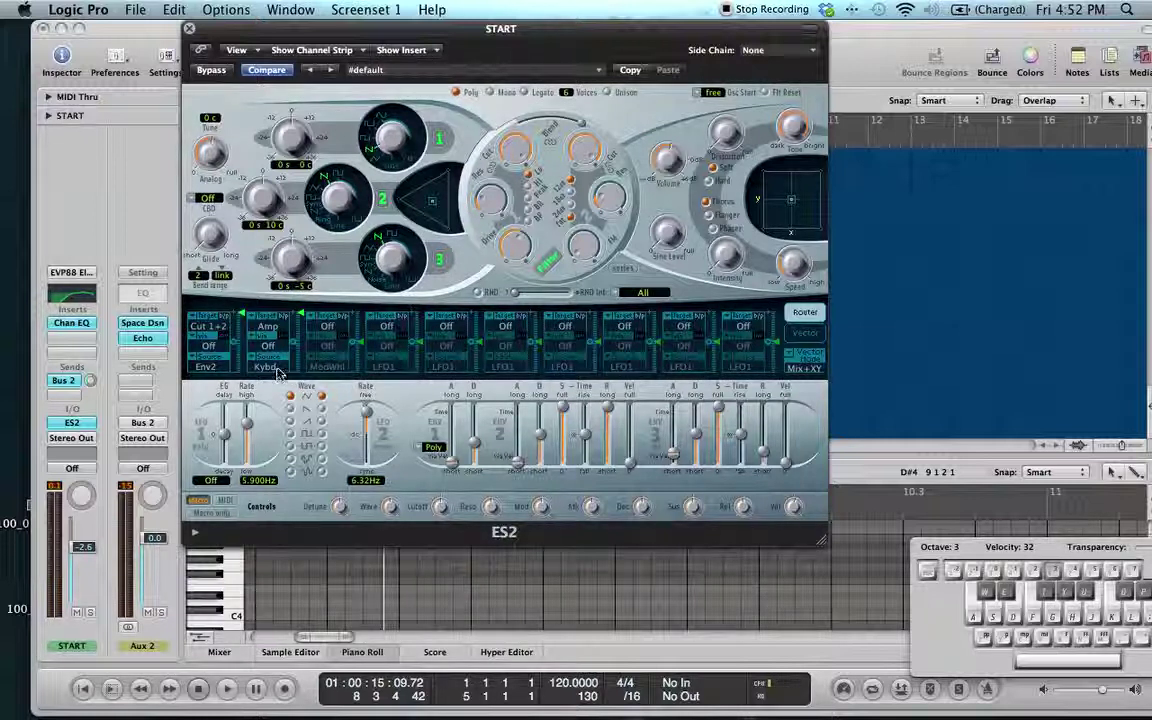
Audition the Amp modulation by playing an ascending scale in octave 3.
key("a")
key("s")
key("d")
key("f")
key("g")
key("h")
key("j")
key("k")
key("l")
key("semicolon")
key("apostrophe")
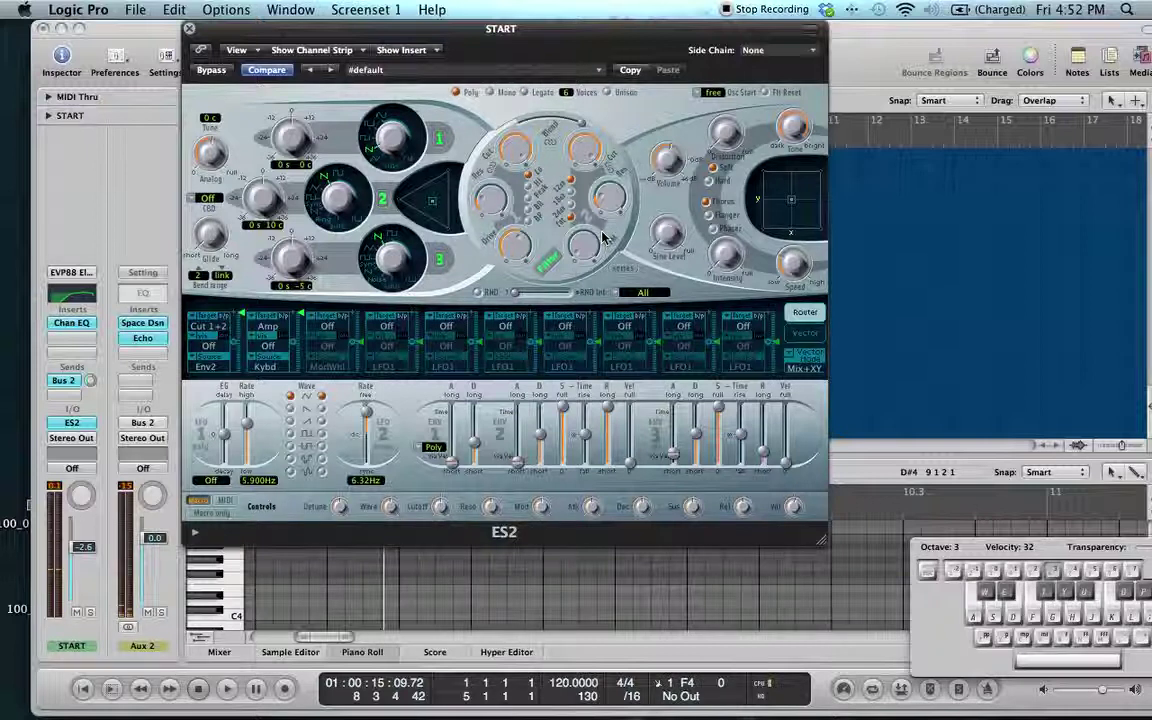
Set the Amp modulation's source to LFO2 and LFO 2's rate to 1/8, testing it with a chord.
left_click(281, 372)
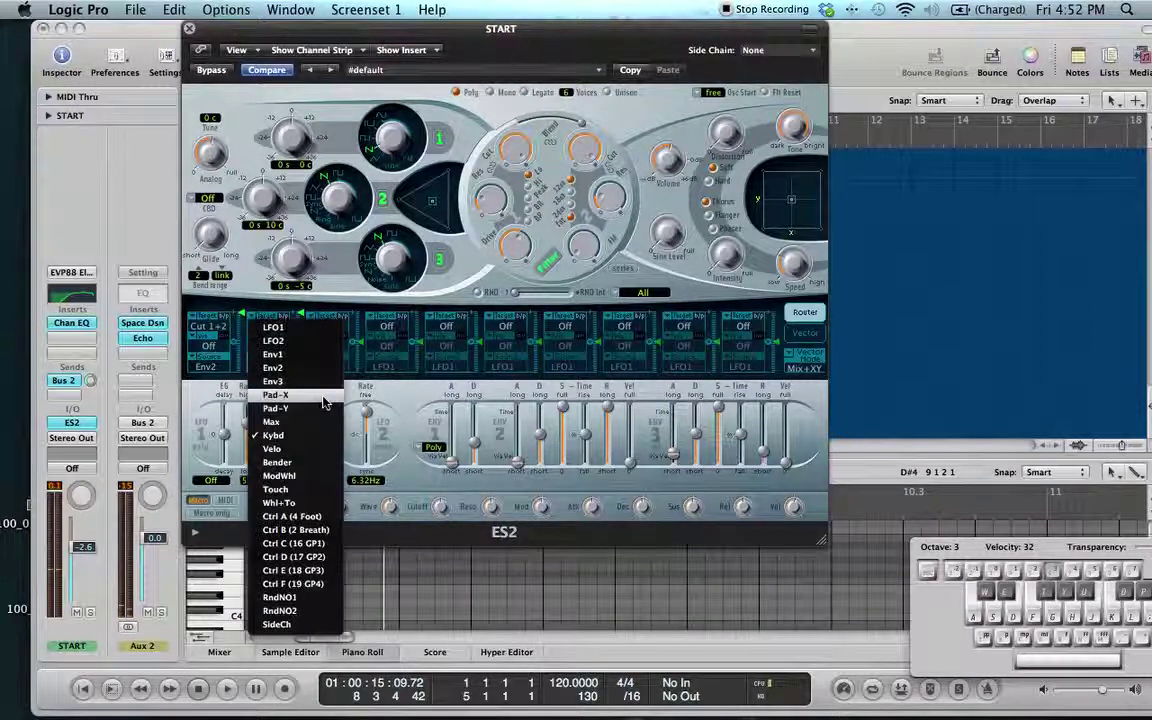
left_click(310, 343)
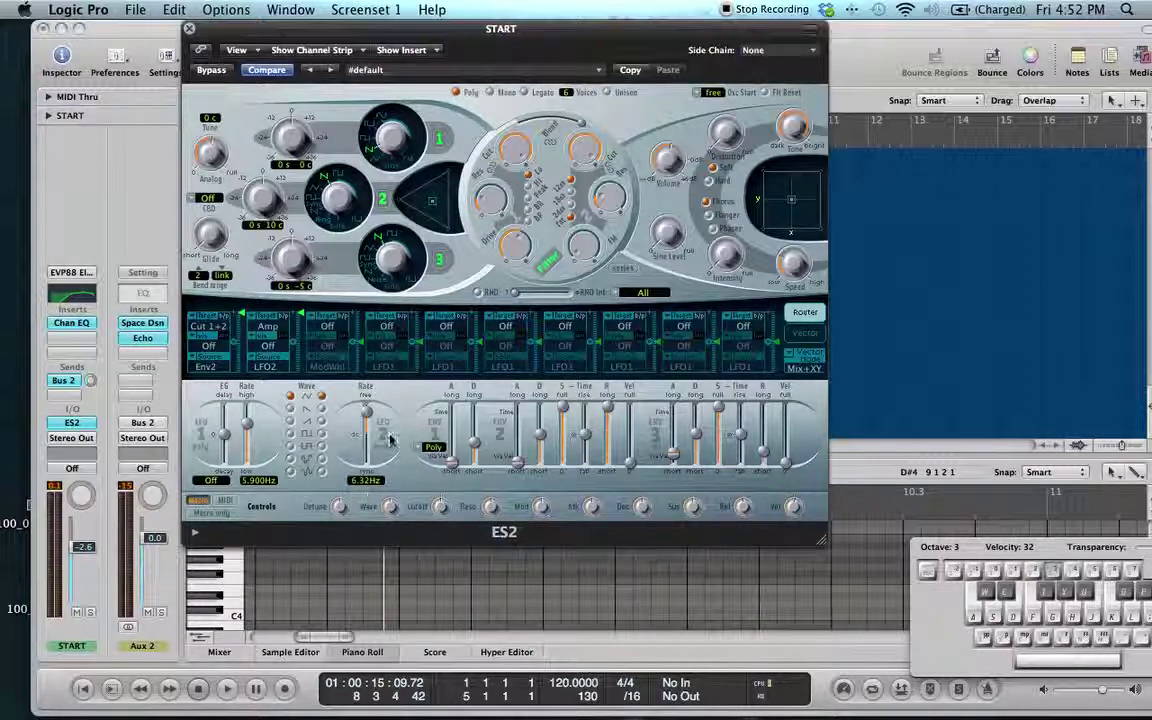
left_click_drag(366, 413, 368, 448)
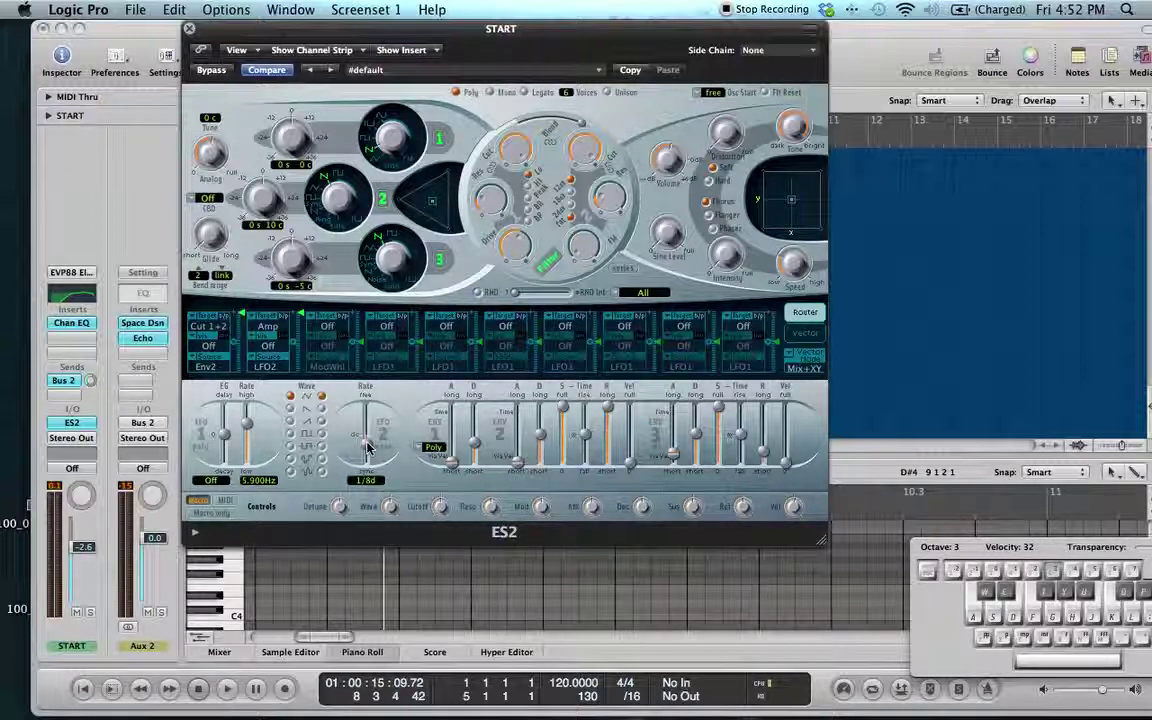
left_click_drag(366, 446, 368, 447)
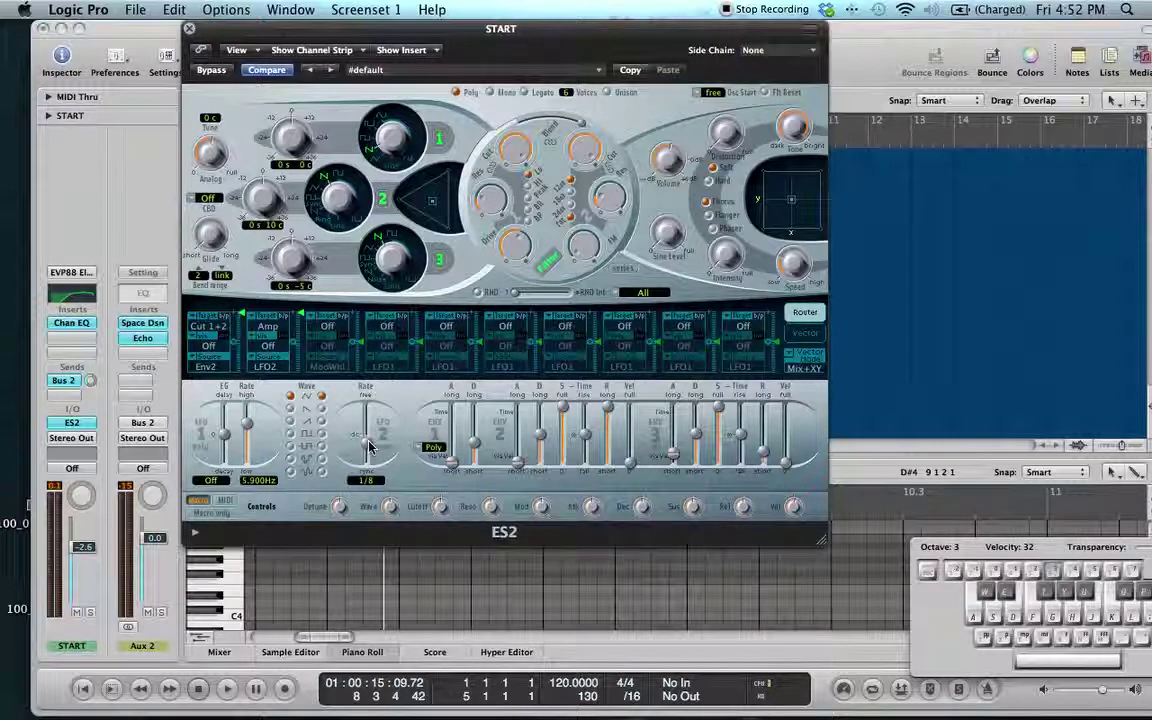
key("a")
key("d")
key("g")
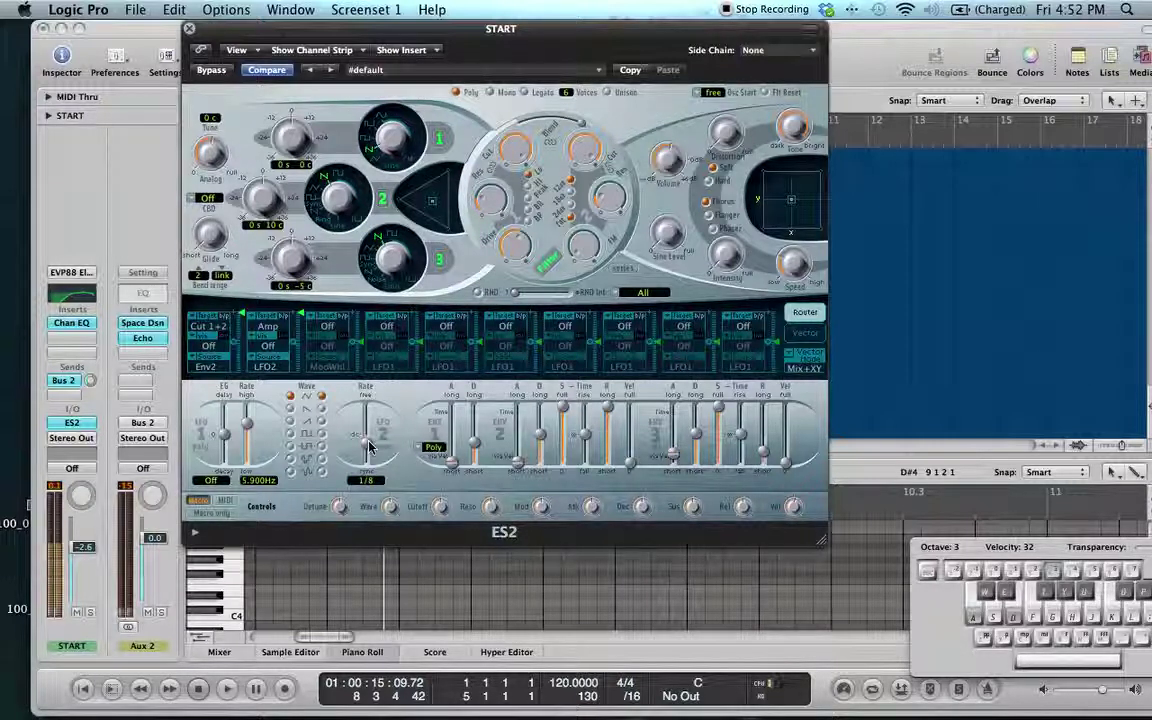
Lower the intensity of the LFO2-to-Amp modulation and set LFO 2's rate to 1/4.
left_click_drag(300, 313, 301, 333)
key("a")
mouse_move(364, 438)
left_mouse_down()
mouse_move(365, 461)
mouse_move(364, 439)
left_mouse_up()
Audition the quarter-note amplitude pulsing by playing a series of chords in octave 3.
key("a")
key("d")
key("h")
key("s")
key("f")
key("h")
key("k")
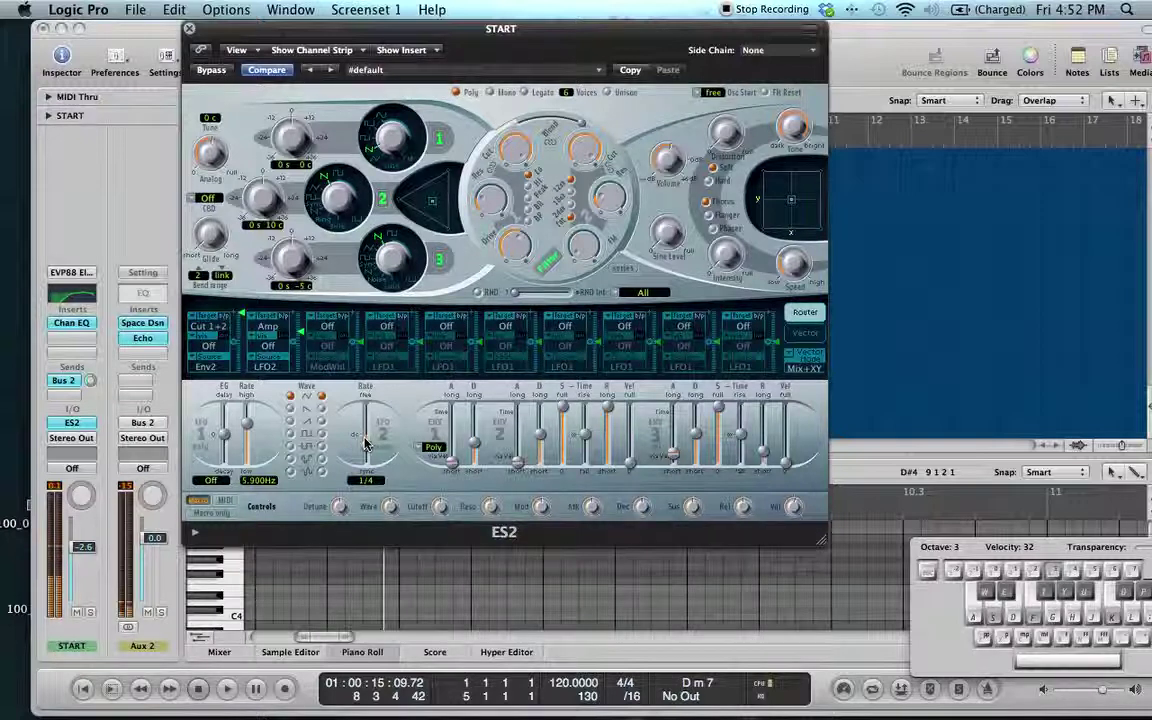
key("d")
key("g")
key("j")
key("l")
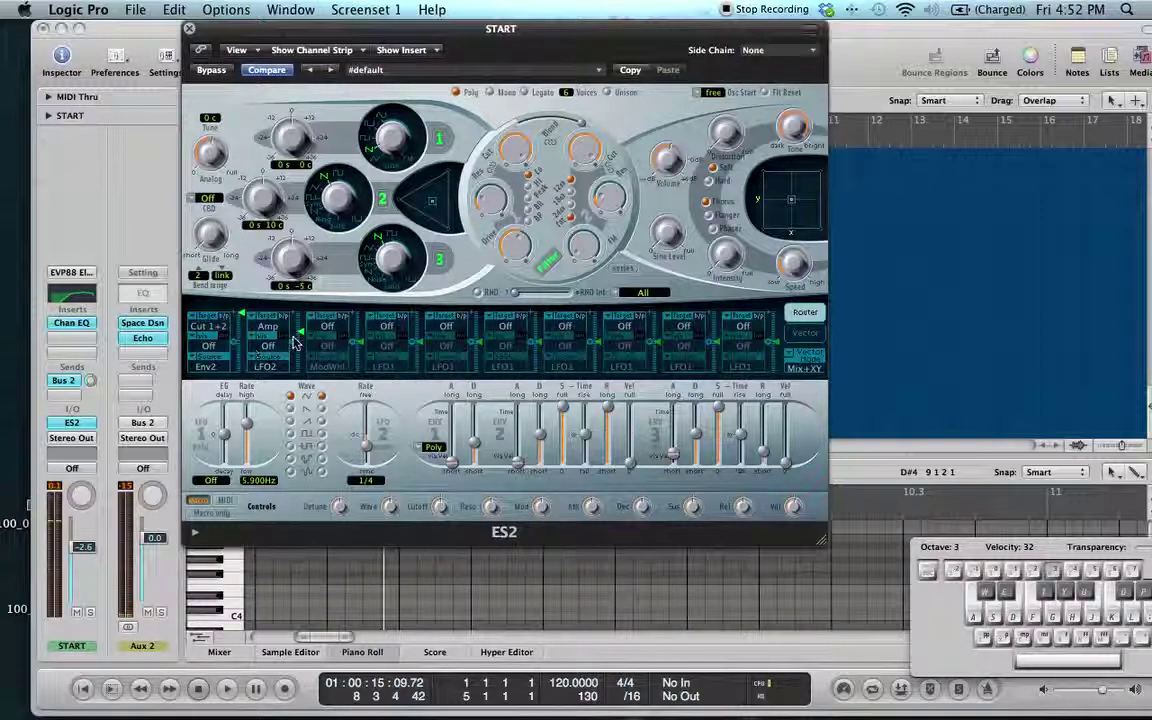
Reduce the LFO2-to-Amp modulation intensity slightly further and audition it with chords.
left_click_drag(301, 334, 300, 338)
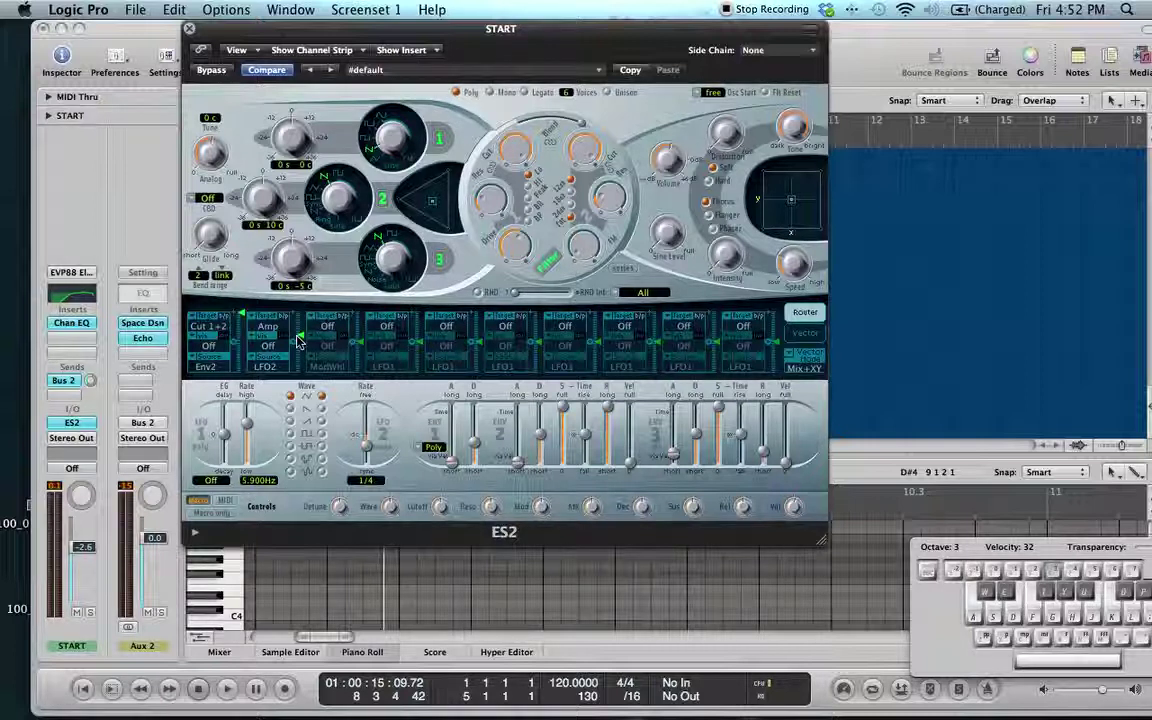
key("a")
key("d")
key("g")
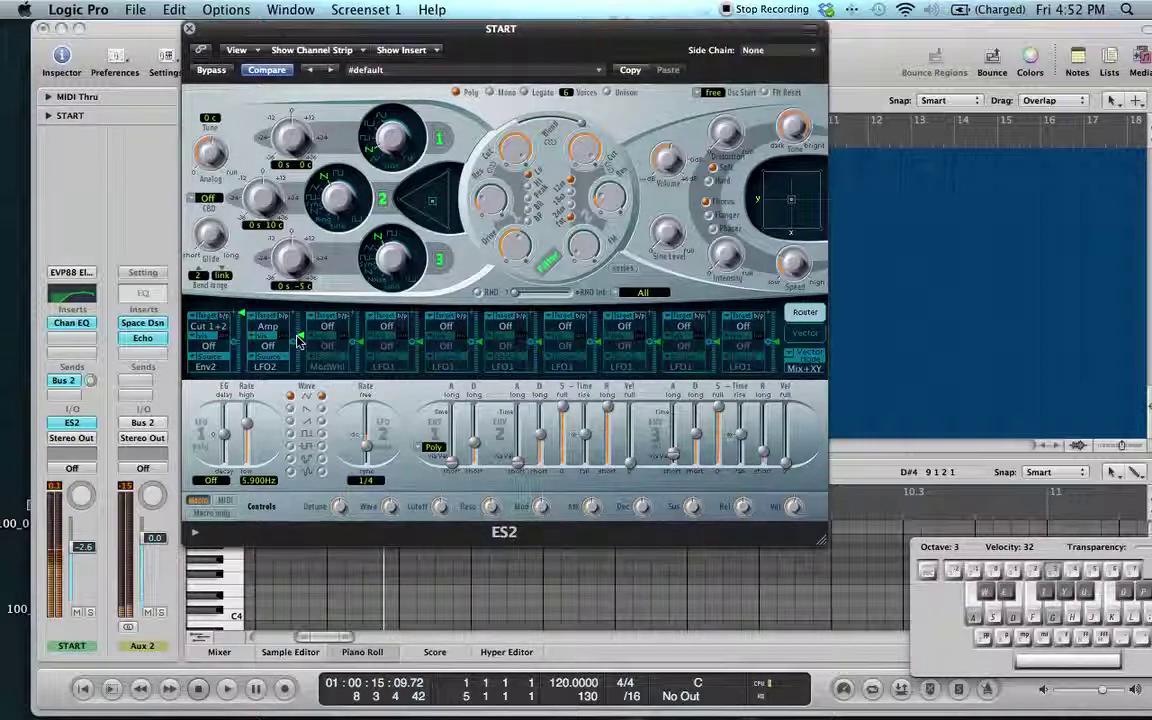
key("s")
key("f")
key("h")
key("k")
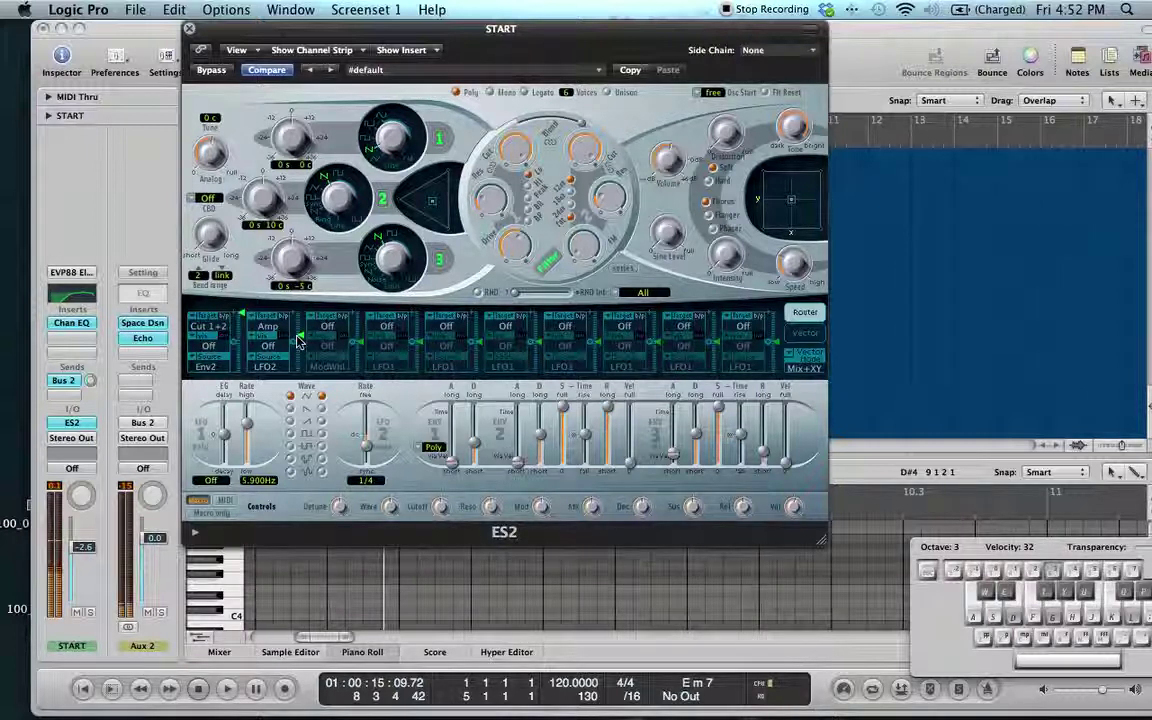